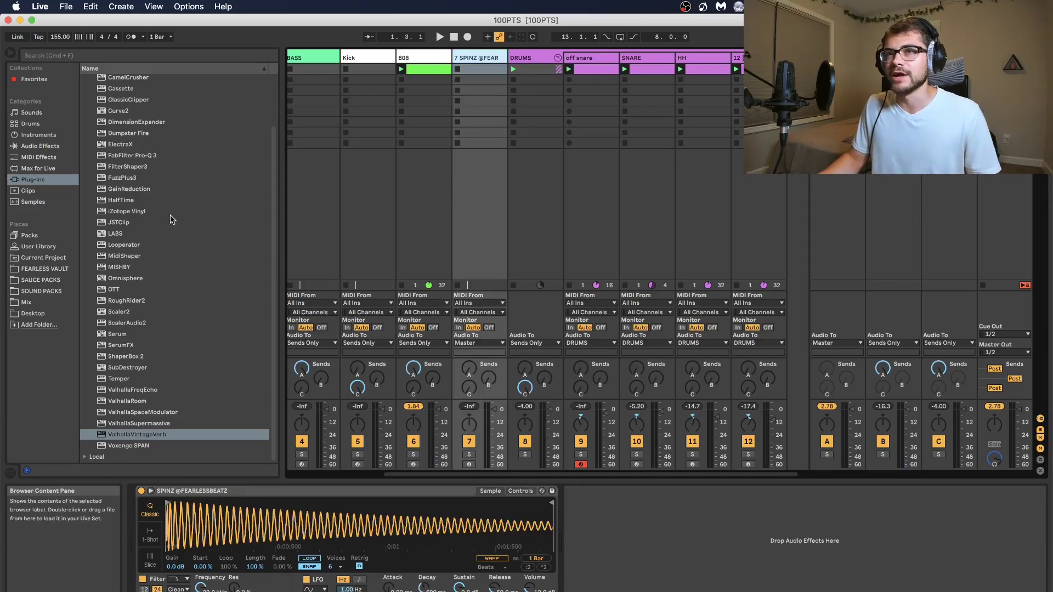
Preview the PLUG, SPINZ and ZAY samples in the FEARLESS 808'S folder on the Desktop.
{"action": "left_click", "coordinate": [34, 313]}
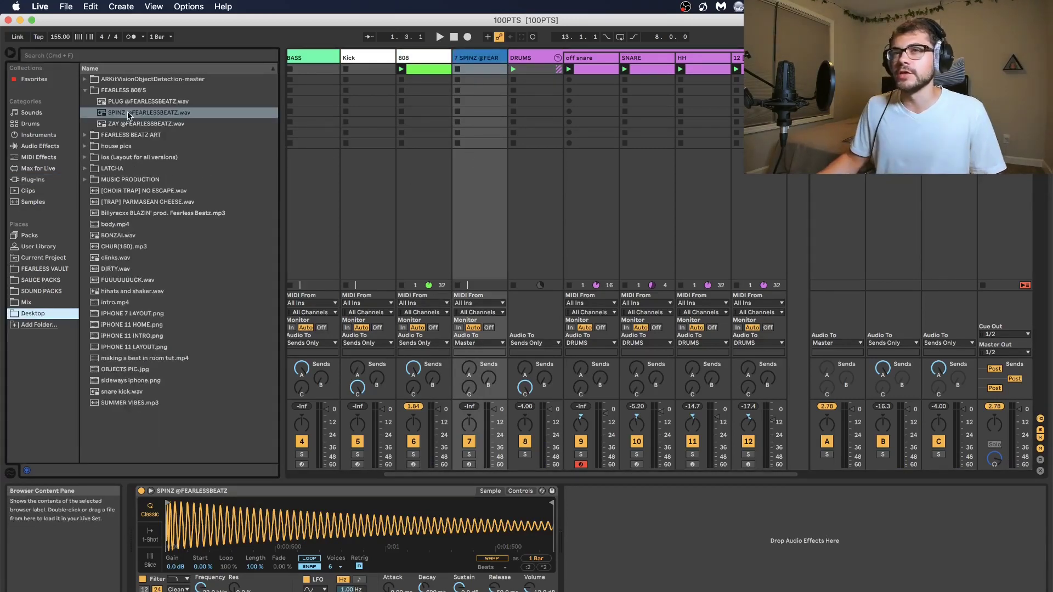
{"action": "left_click", "coordinate": [142, 113]}
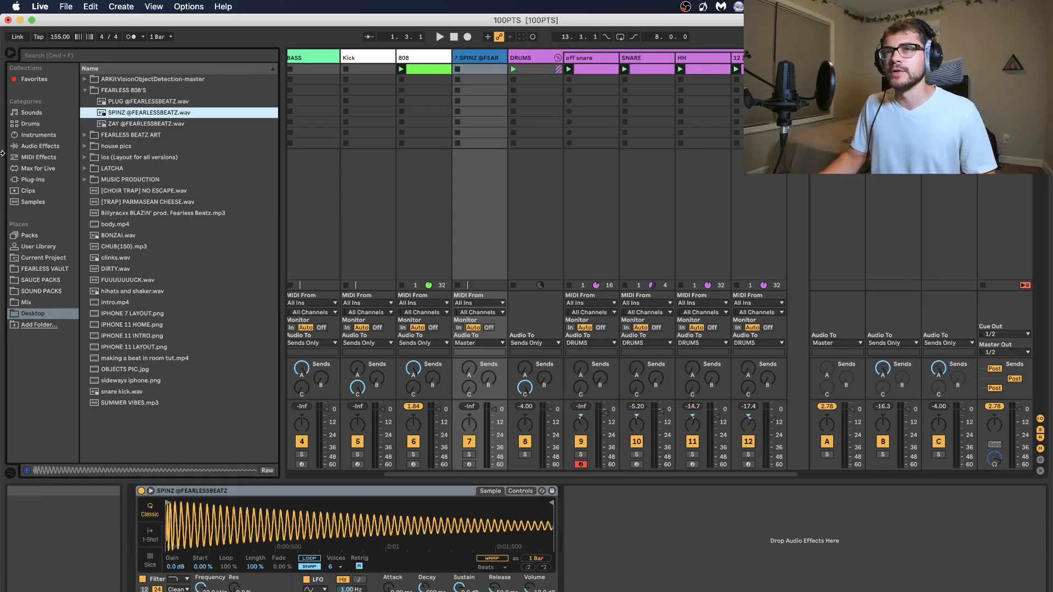
{"action": "left_click", "coordinate": [133, 120]}
{"action": "left_click", "coordinate": [134, 112]}
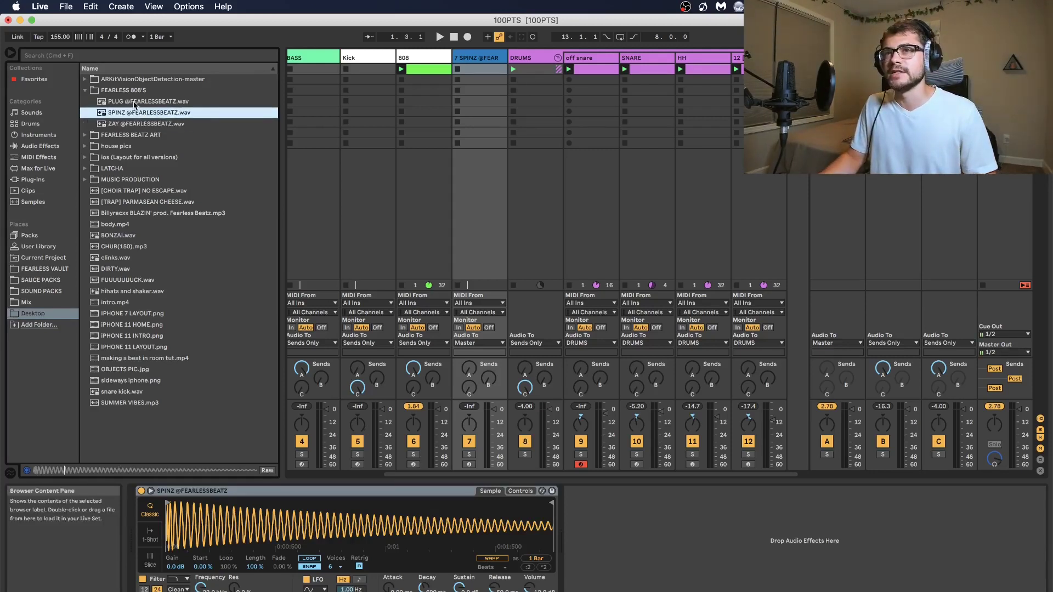
{"action": "left_click", "coordinate": [134, 102]}
{"action": "left_click", "coordinate": [134, 115]}
{"action": "left_click", "coordinate": [131, 125]}
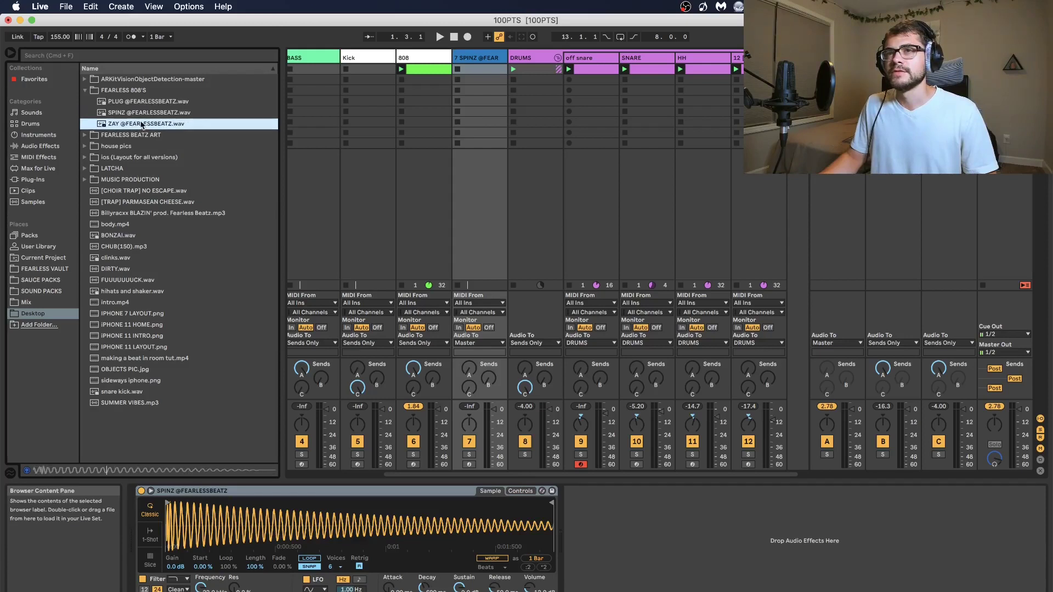
{"action": "left_click", "coordinate": [144, 91]}
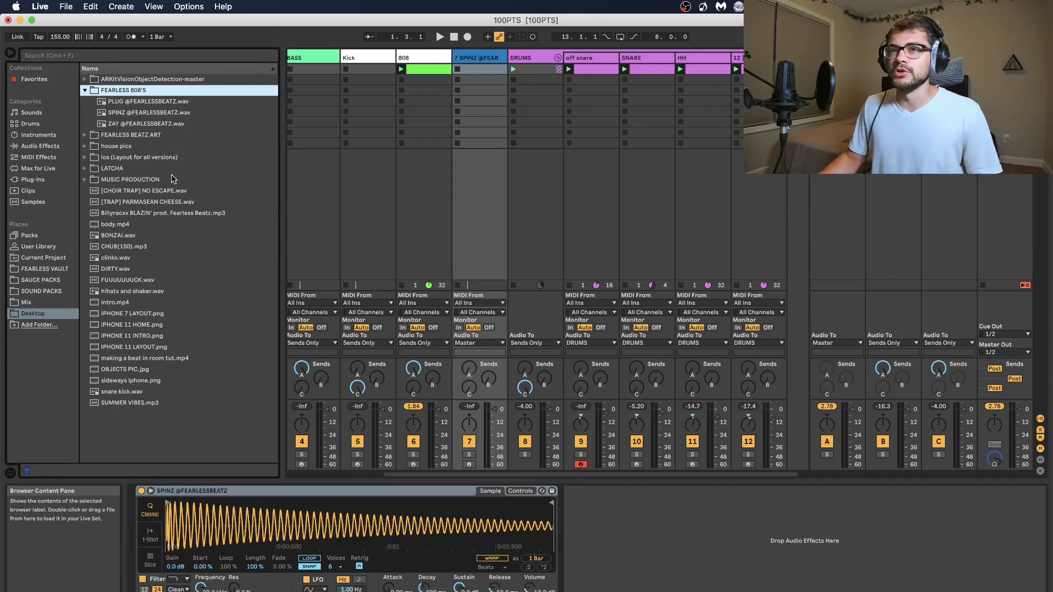
Limit the SPINZ track's Simpler to 1 voice and lower its amp envelope sustain to -inf dB.
{"action": "left_click", "coordinate": [279, 144]}
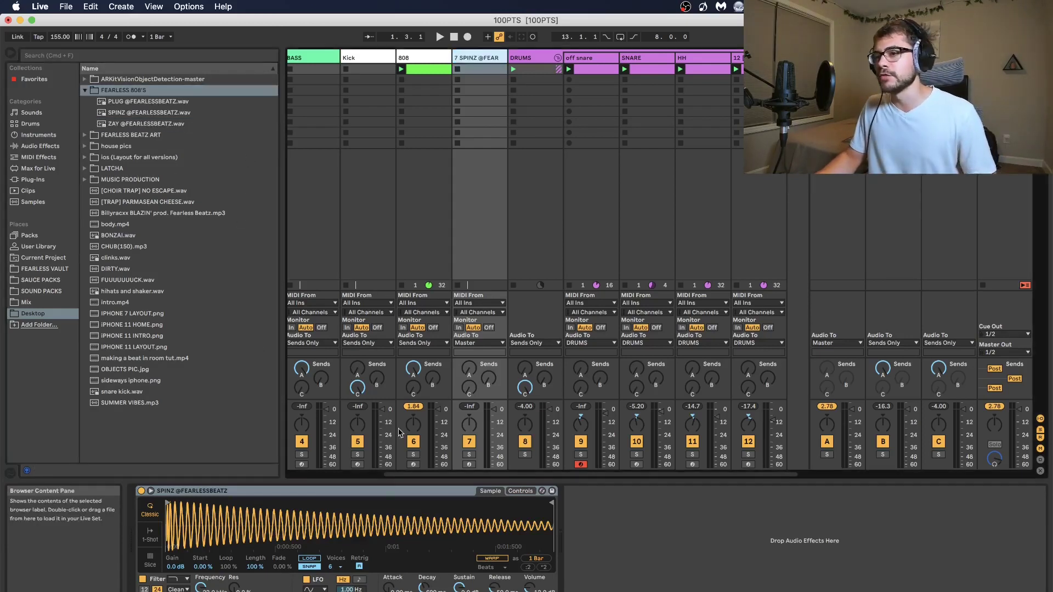
{"action": "left_click", "coordinate": [335, 567]}
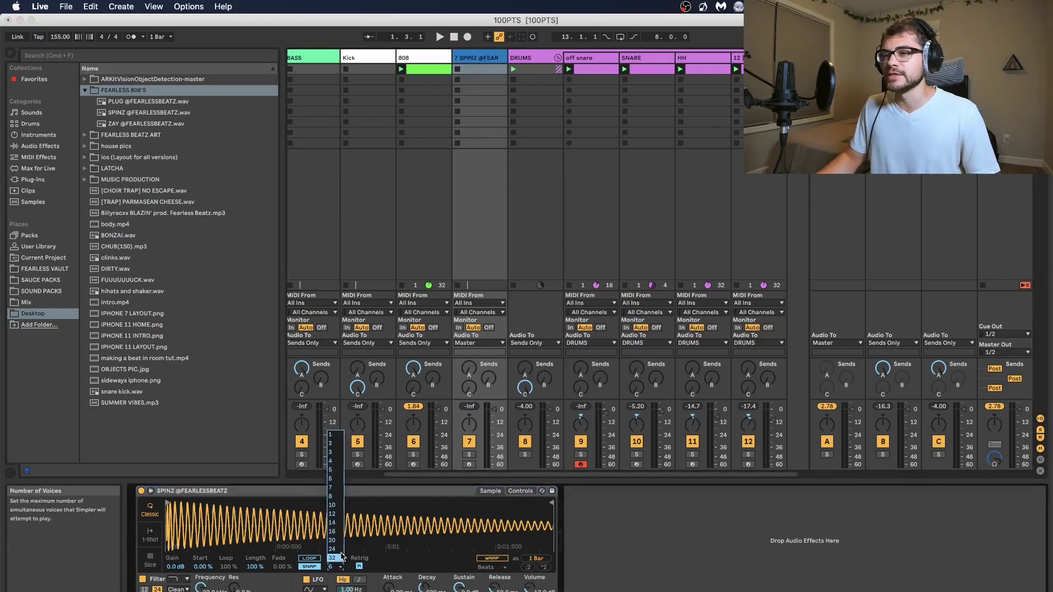
{"action": "left_click", "coordinate": [334, 436]}
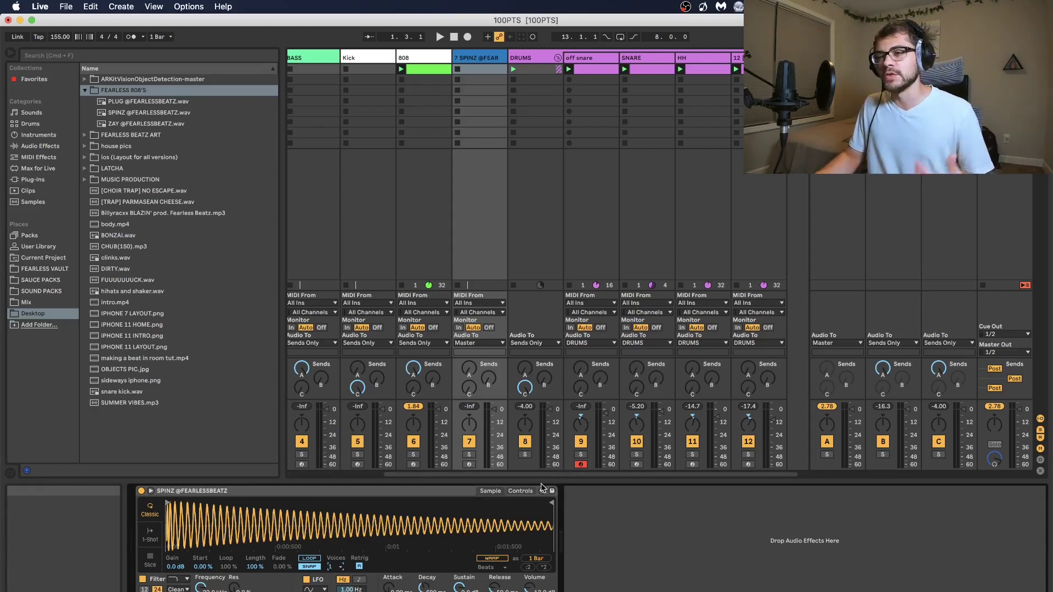
{"action": "left_click", "coordinate": [308, 567]}
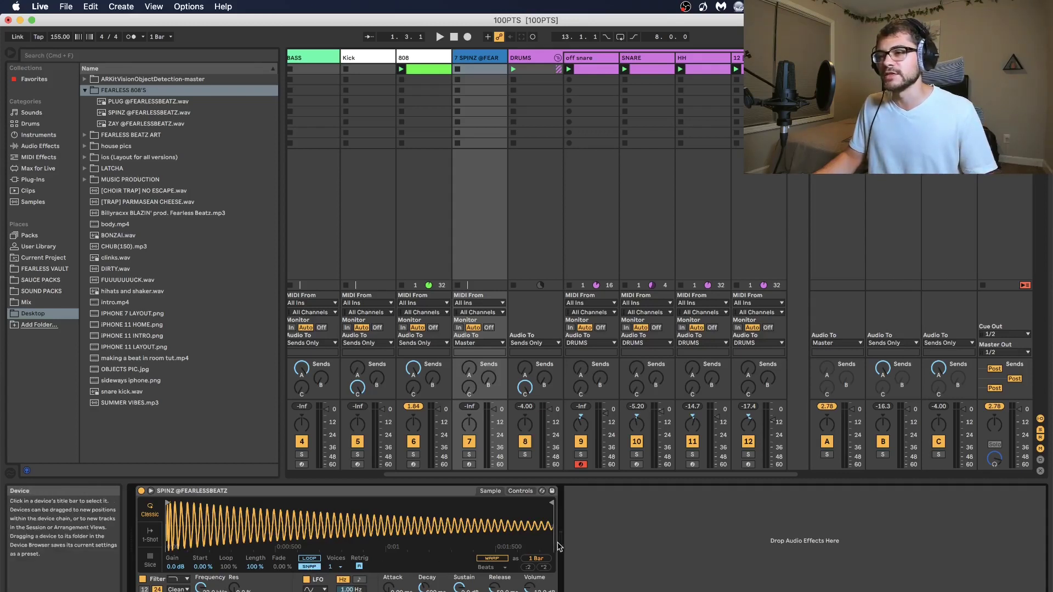
{"action": "left_click", "coordinate": [202, 537]}
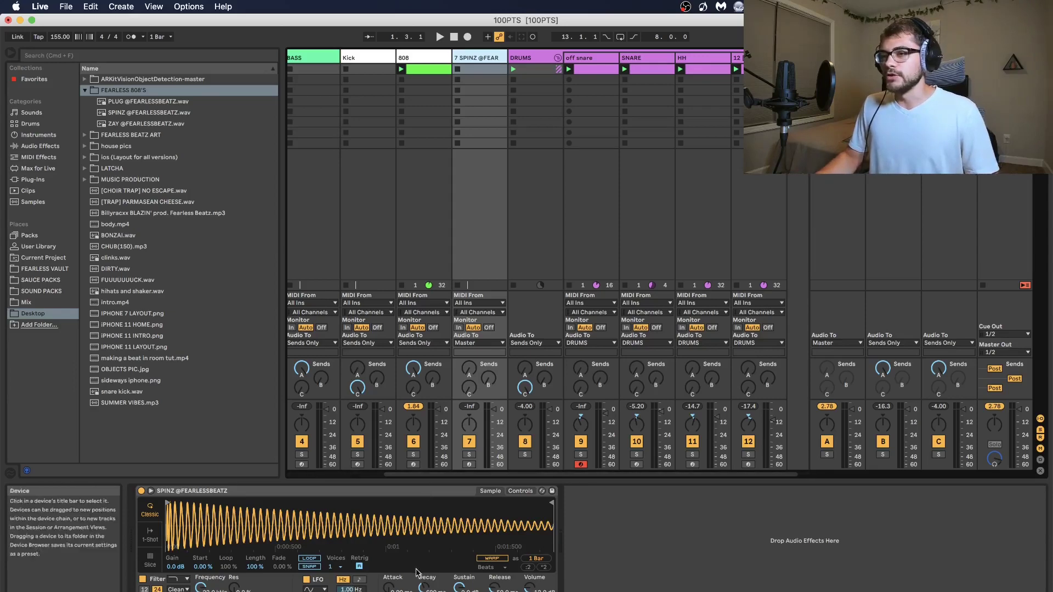
{"action": "left_click_drag", "start_coordinate": [459, 587], "coordinate": [460, 591]}
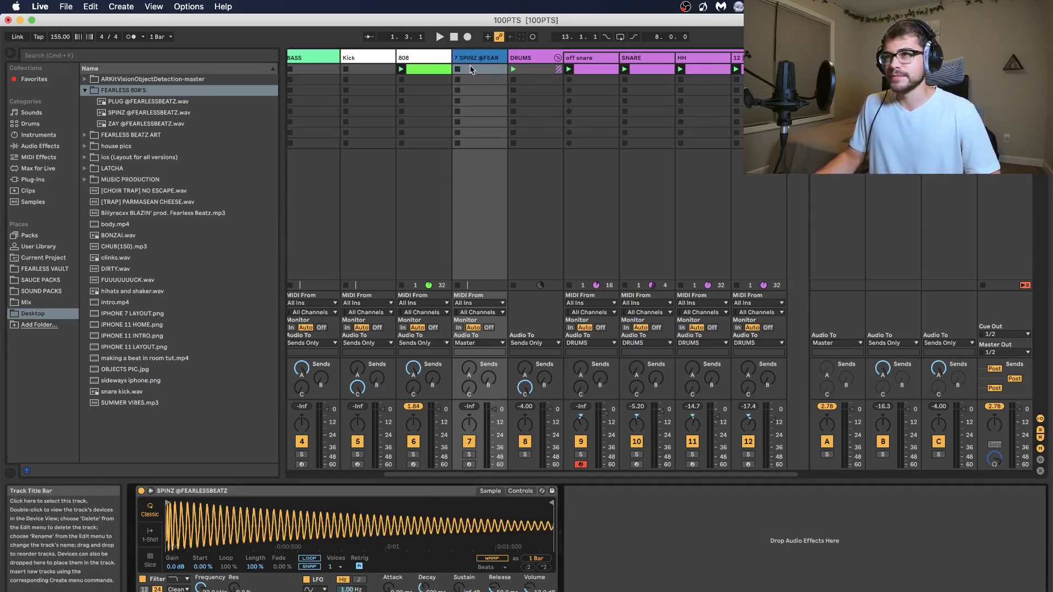
Create a 4-bar MIDI clip in the SPINZ track's first slot, with one C3 note spanning the full length.
{"action": "double_click", "coordinate": [471, 70]}
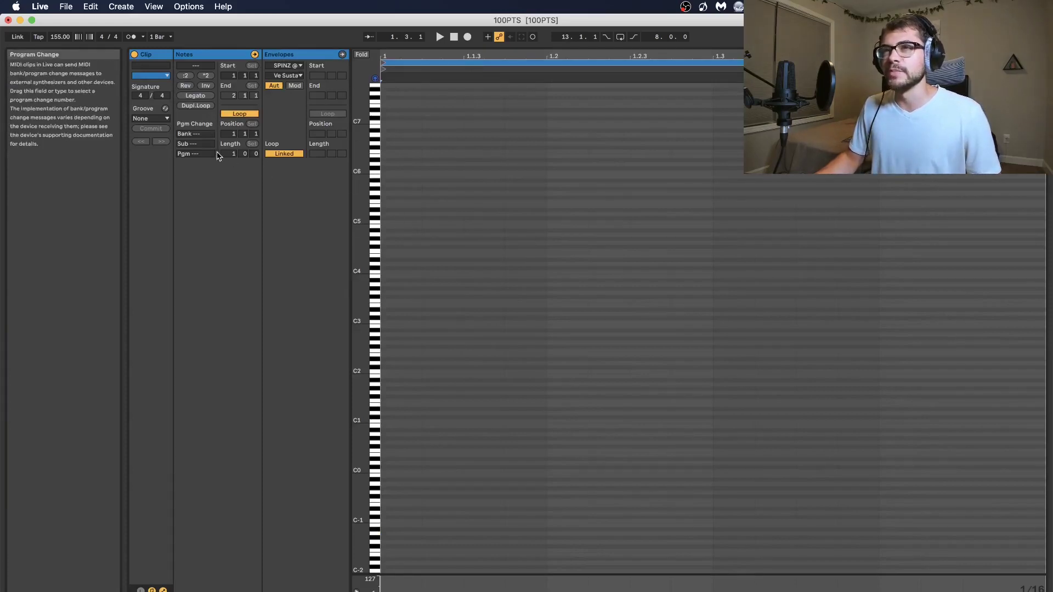
{"action": "left_click_drag", "start_coordinate": [228, 155], "coordinate": [229, 148]}
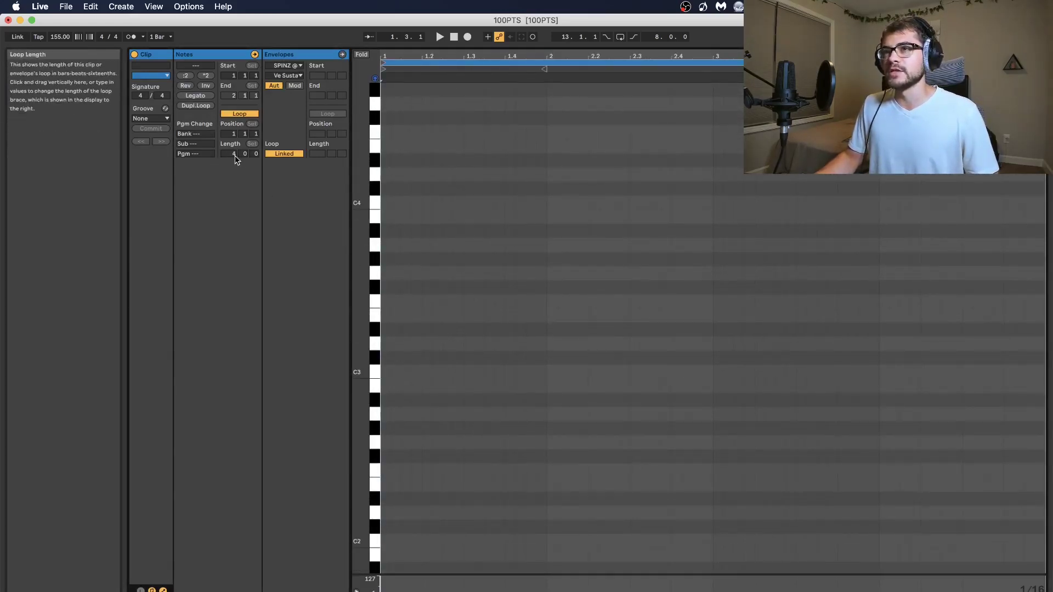
{"action": "double_click", "coordinate": [386, 370]}
{"action": "left_click_drag", "start_coordinate": [388, 371], "coordinate": [1044, 372]}
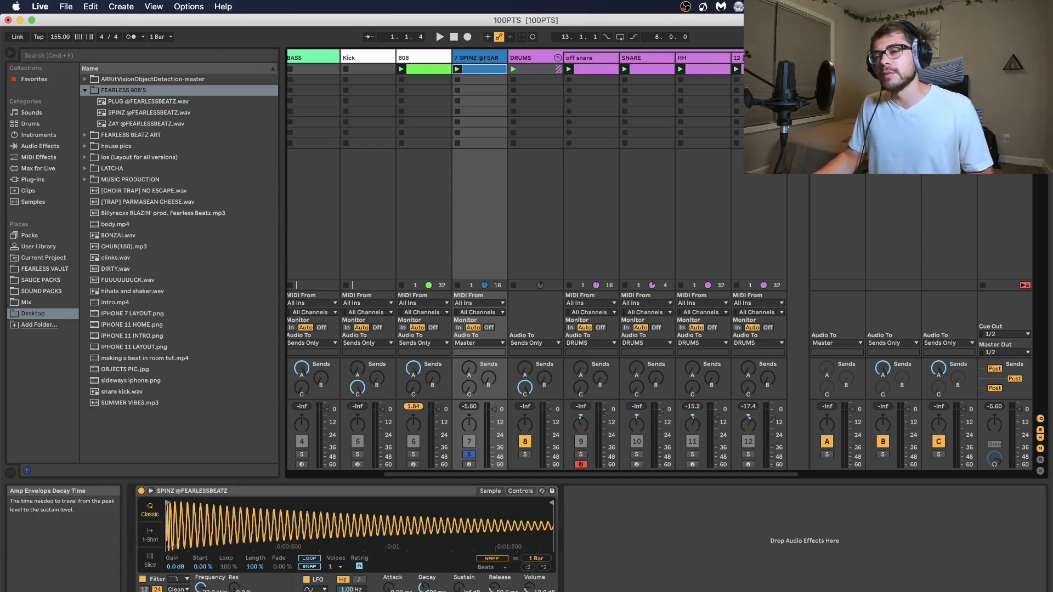
Audition the soloed SPINZ clip and adjust the Simpler's amp envelope decay time.
{"action": "key", "text": "space"}
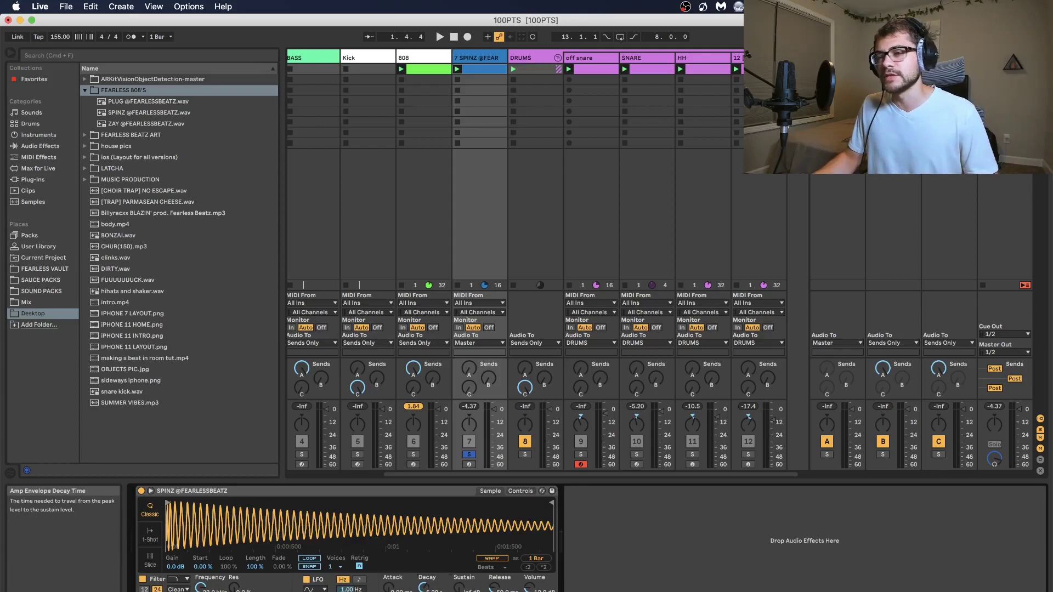
{"action": "key", "text": "space"}
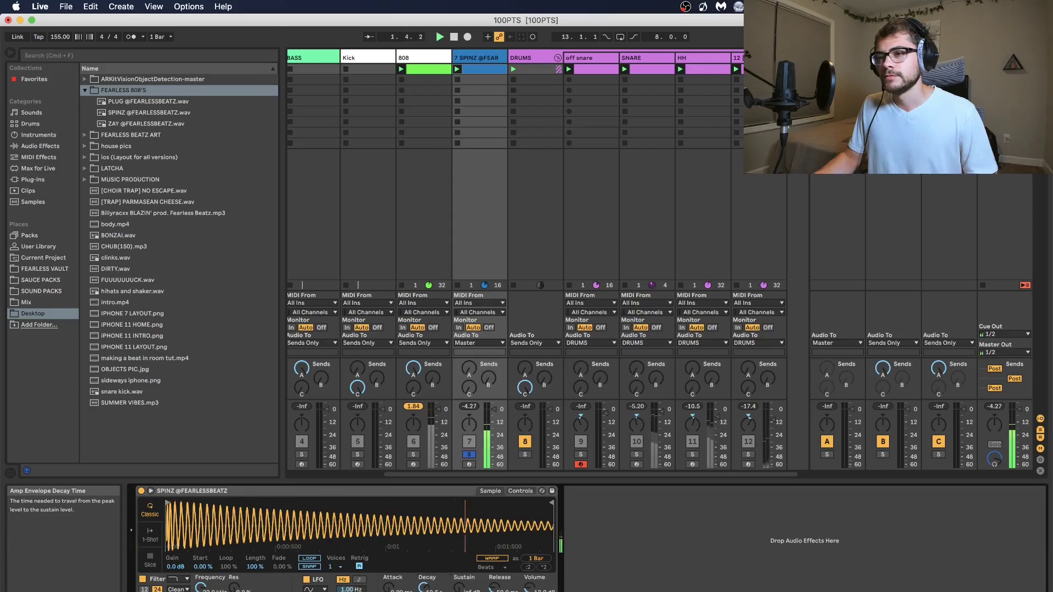
{"action": "key", "text": "space"}
{"action": "left_click_drag", "start_coordinate": [423, 587], "coordinate": [423, 591]}
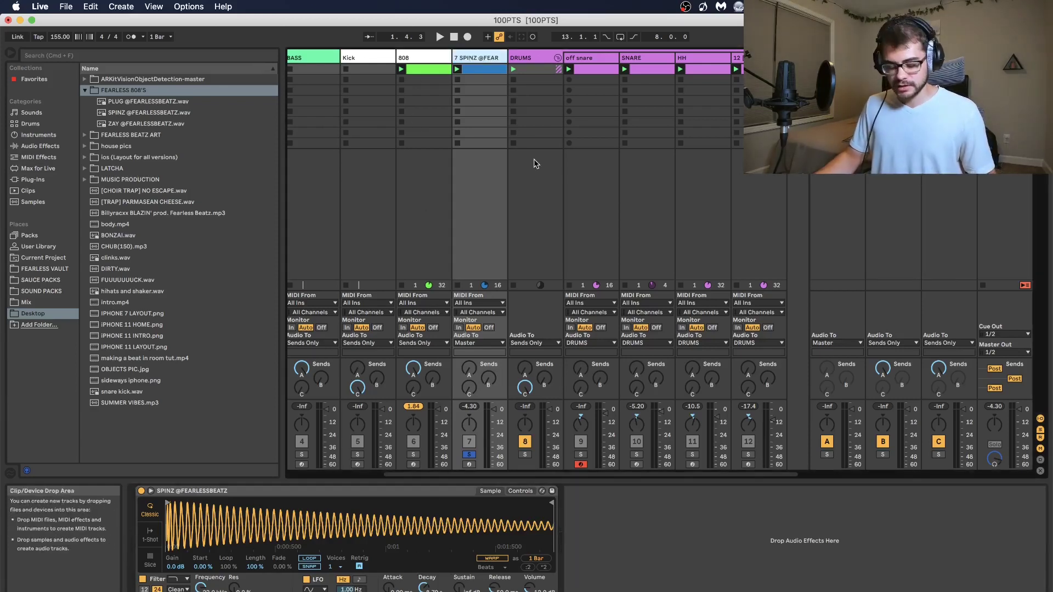
Duplicate the SPINZ track, and freeze and flatten the original to audio.
{"action": "key", "text": "super+d"}
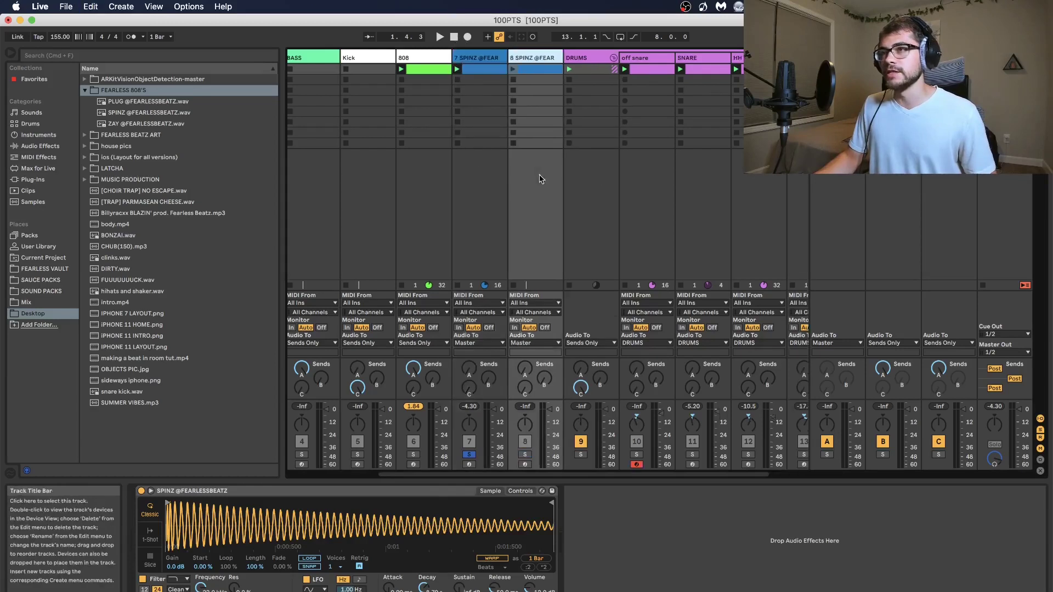
{"action": "left_click", "coordinate": [475, 62]}
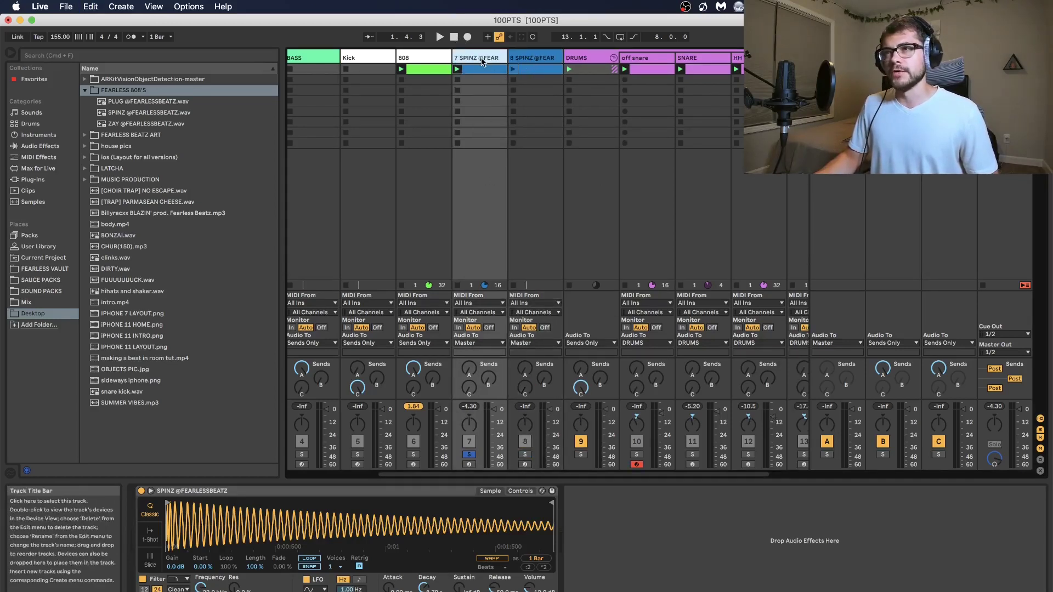
{"action": "right_click", "coordinate": [477, 56]}
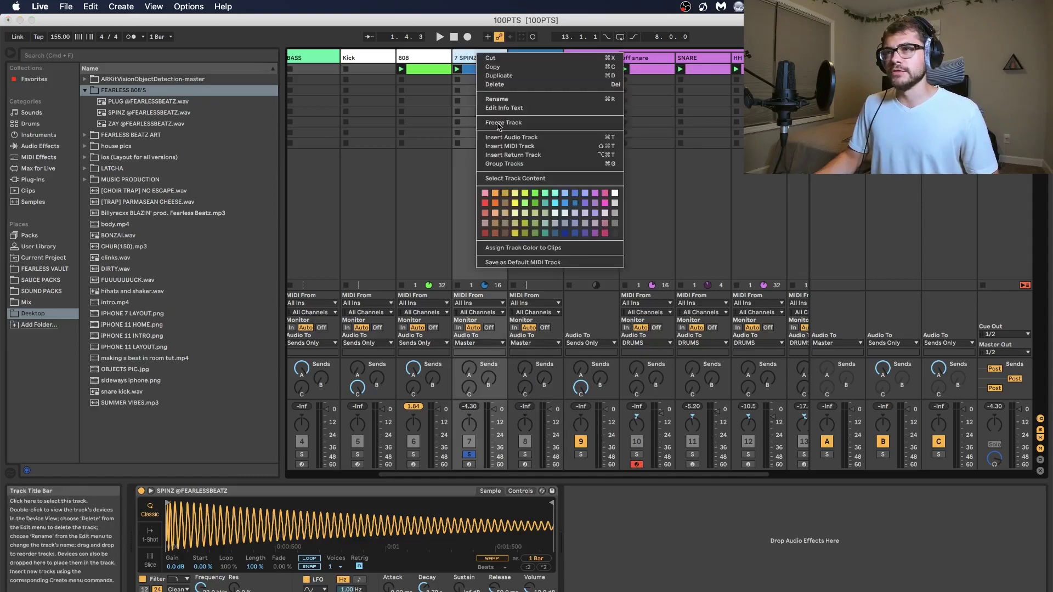
{"action": "left_click", "coordinate": [500, 123]}
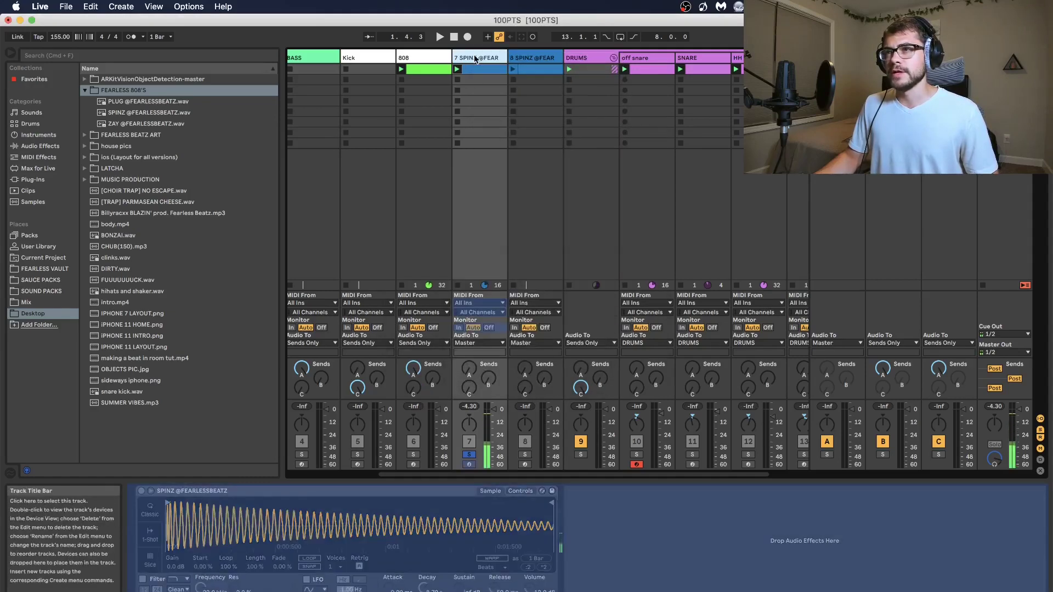
{"action": "right_click", "coordinate": [476, 57]}
{"action": "left_click", "coordinate": [500, 135]}
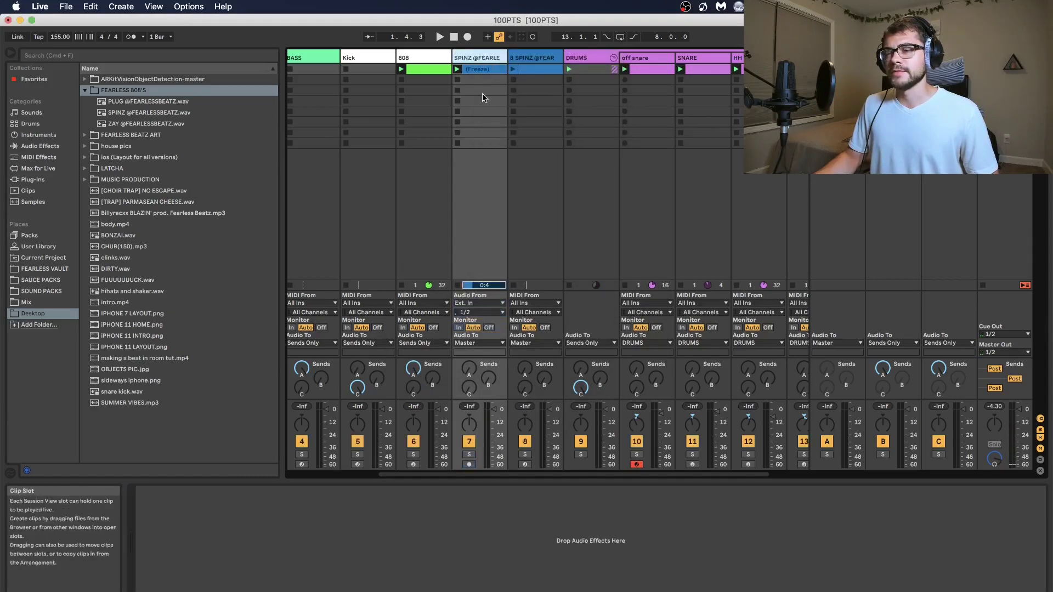
Place the flattened SPINZ clip at the start of its Arrangement track and trim its end back to 2.1.4.
{"action": "left_click_drag", "start_coordinate": [473, 68], "coordinate": [294, 204]}
{"action": "key", "text": "Tab"}
{"action": "double_click", "coordinate": [628, 71]}
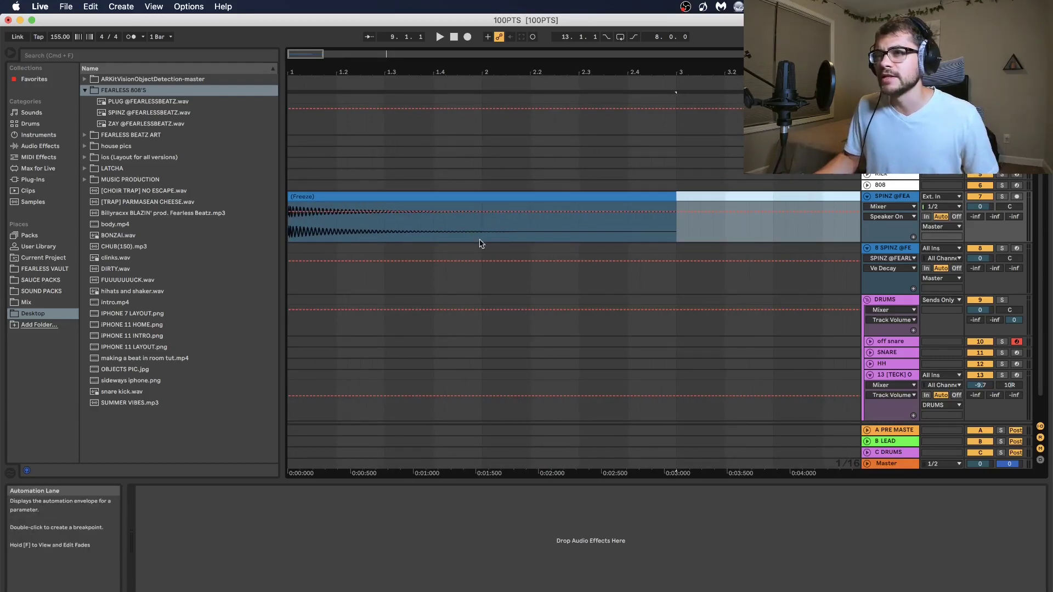
{"action": "left_click_drag", "start_coordinate": [668, 196], "coordinate": [520, 198]}
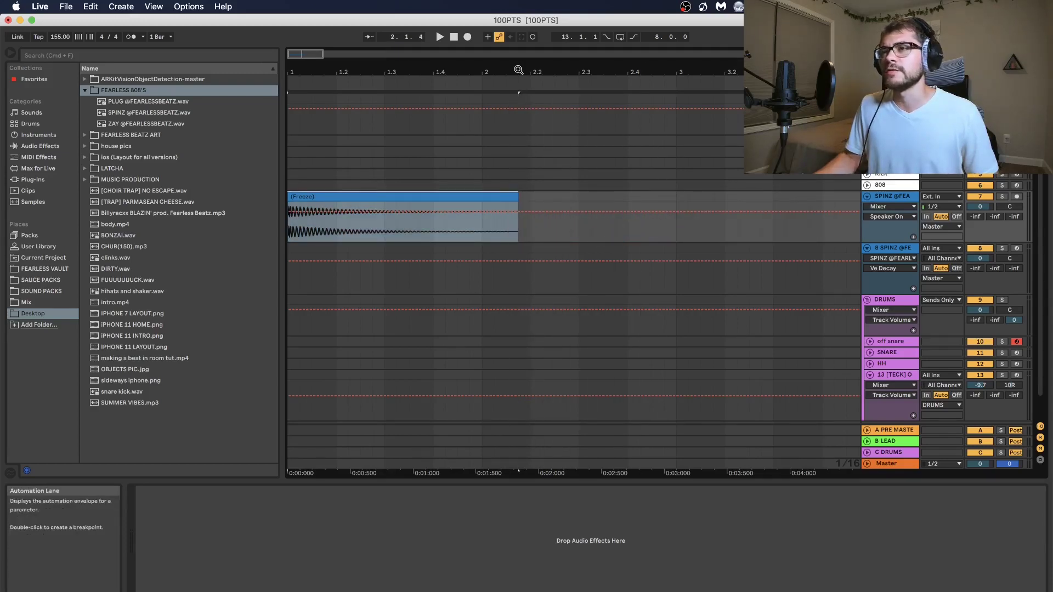
{"action": "left_click_drag", "start_coordinate": [519, 69], "coordinate": [519, 57]}
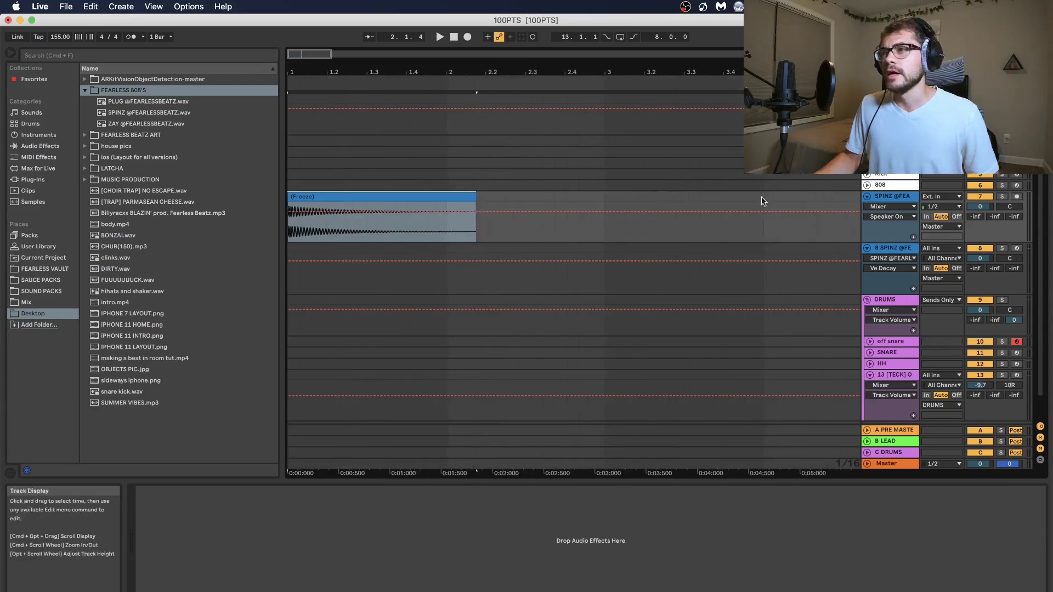
Replace the sample in the duplicated SPINZ track's Simpler with the trimmed frozen audio clip.
{"action": "left_click", "coordinate": [894, 249]}
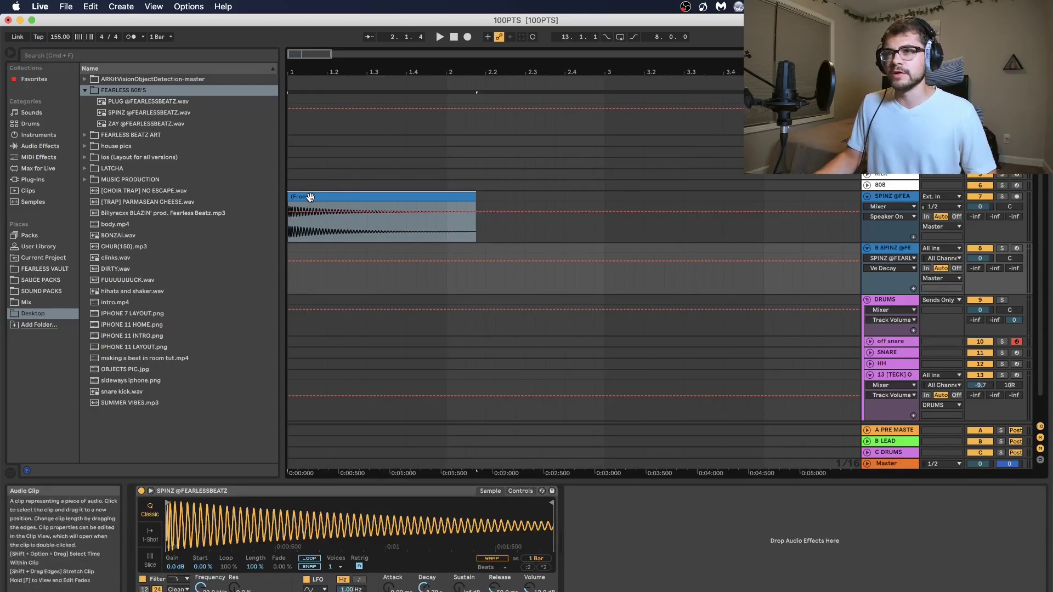
{"action": "left_click_drag", "start_coordinate": [311, 197], "coordinate": [289, 533]}
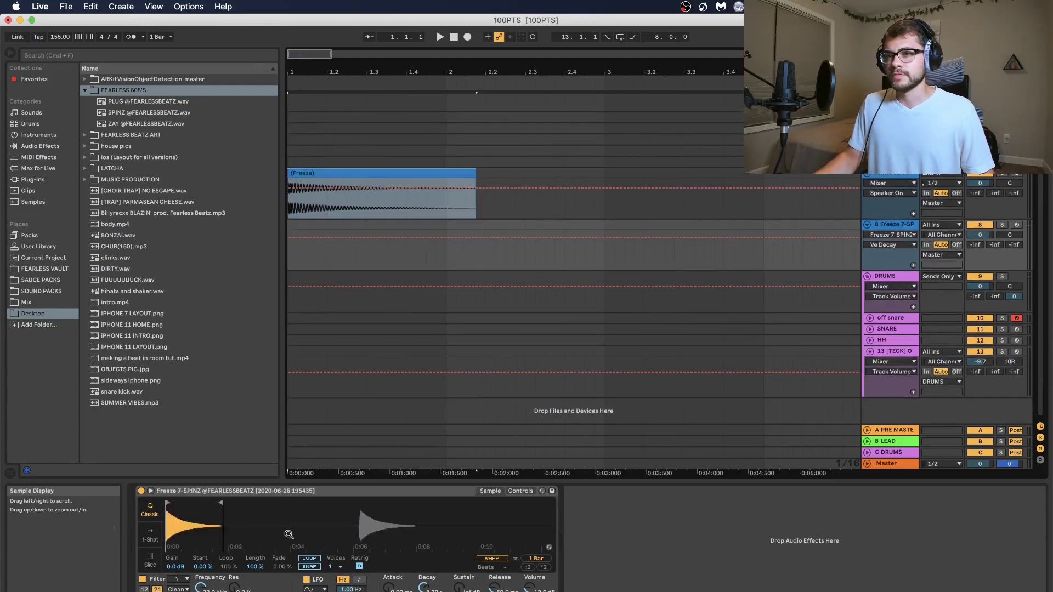
{"action": "mouse_move", "coordinate": [181, 524]}
{"action": "left_mouse_down"}
{"action": "mouse_move", "coordinate": [211, 565]}
{"action": "mouse_move", "coordinate": [261, 576]}
{"action": "mouse_move", "coordinate": [252, 562]}
{"action": "left_mouse_up"}
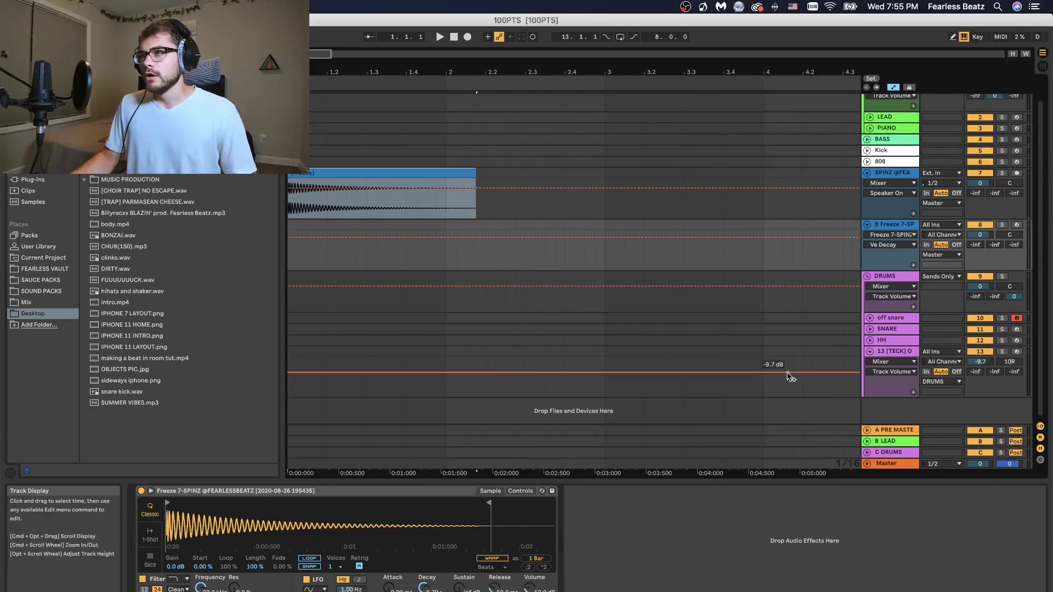
Deactivate the flattened SPINZ audio track and fold it.
{"action": "left_click", "coordinate": [980, 173]}
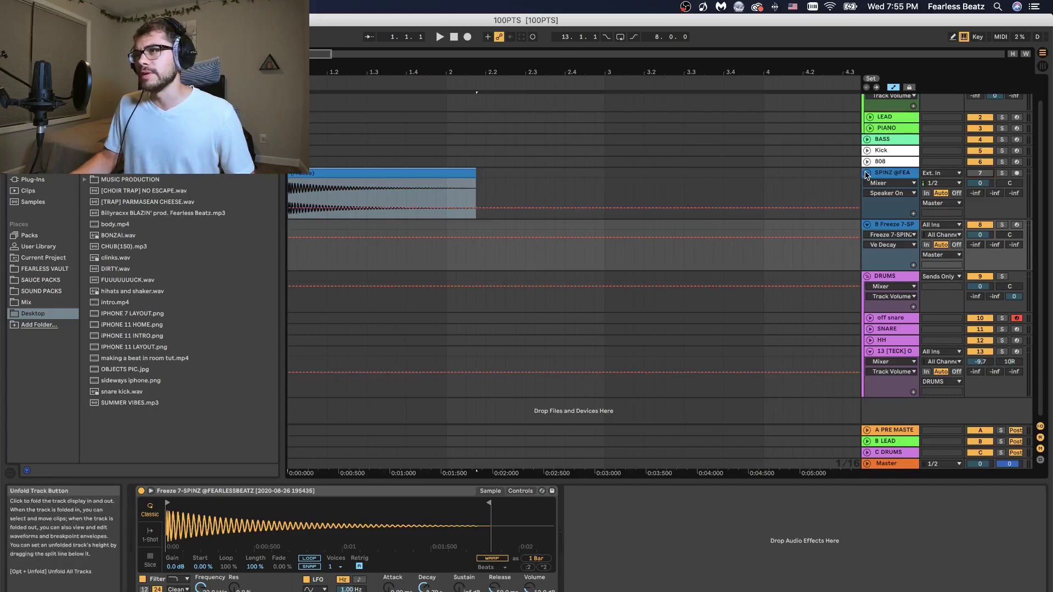
{"action": "left_click", "coordinate": [867, 174]}
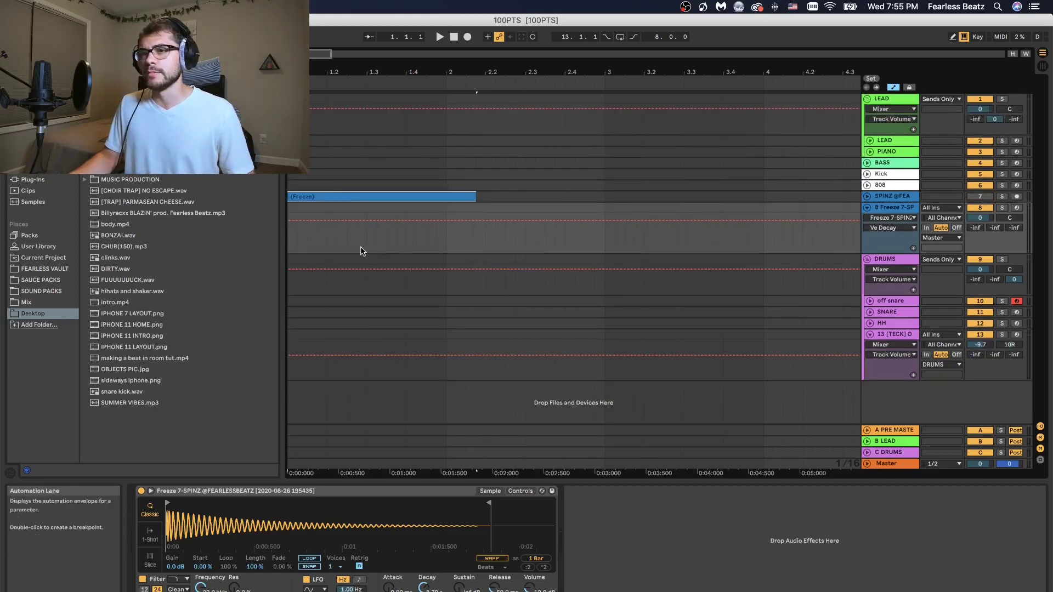
Copy the 808 track's MIDI clip into the first Session slot of the 8 Freeze 7-SPINZ track and play it.
{"action": "key", "text": "Tab"}
{"action": "left_click", "coordinate": [428, 74]}
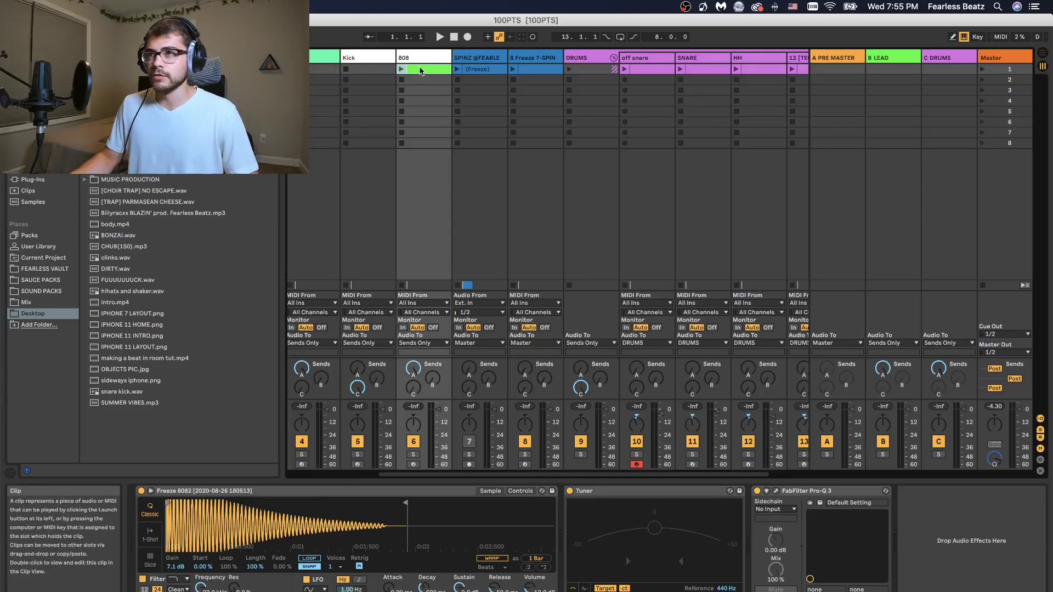
{"action": "left_click", "coordinate": [536, 71]}
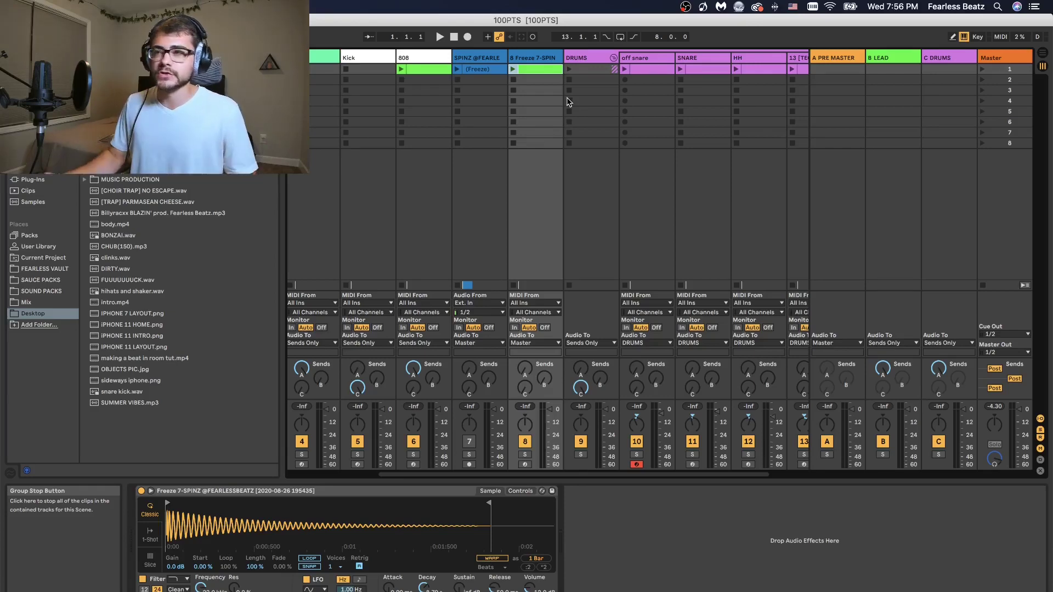
{"action": "key", "text": "space"}
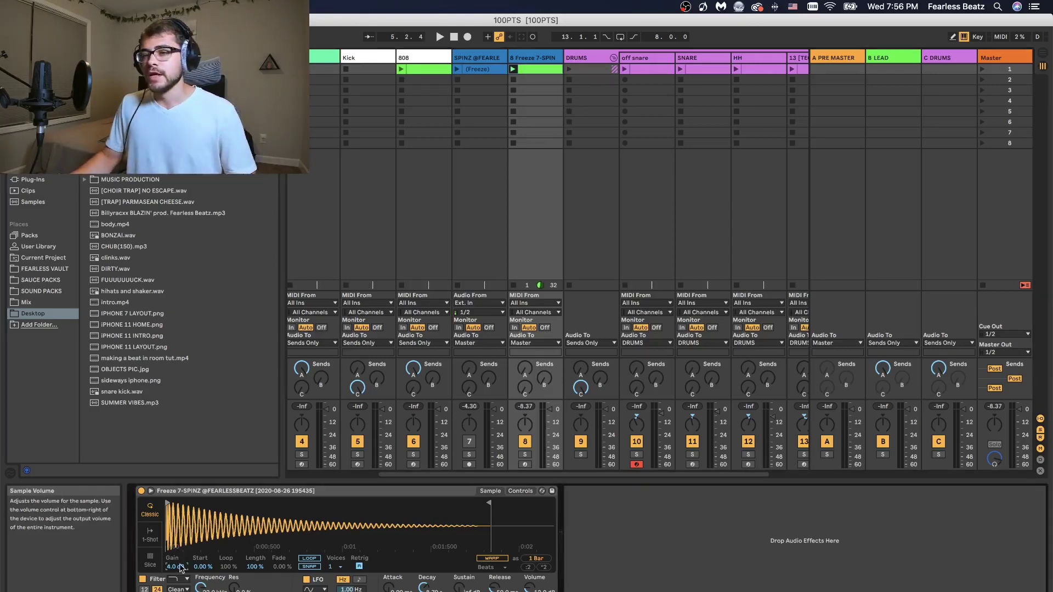
Remove the ClassicClipper device from the A PRE MASTER return track.
{"action": "left_click", "coordinate": [831, 58]}
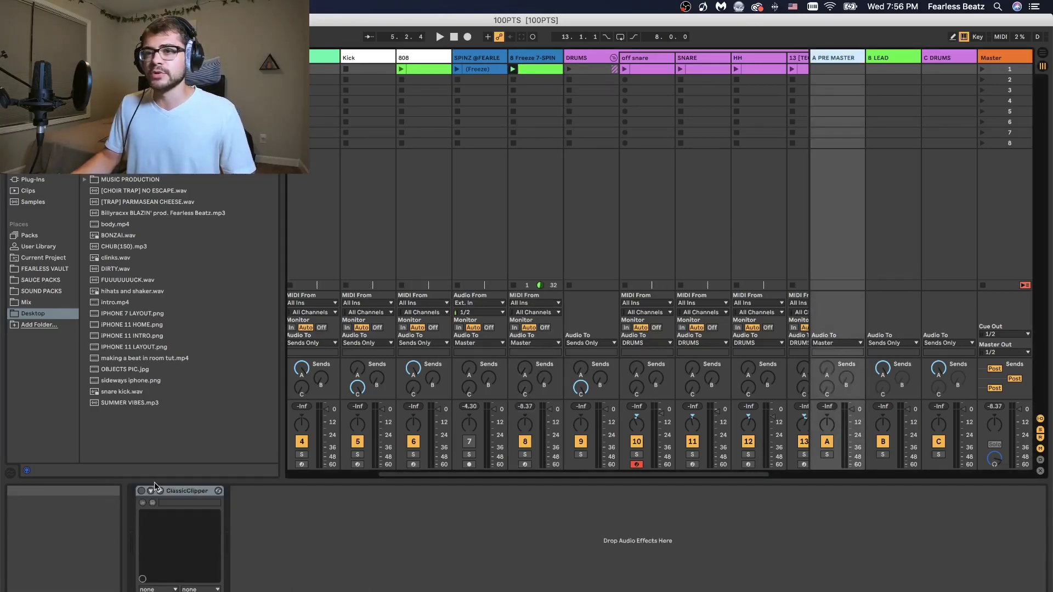
{"action": "left_click", "coordinate": [181, 491]}
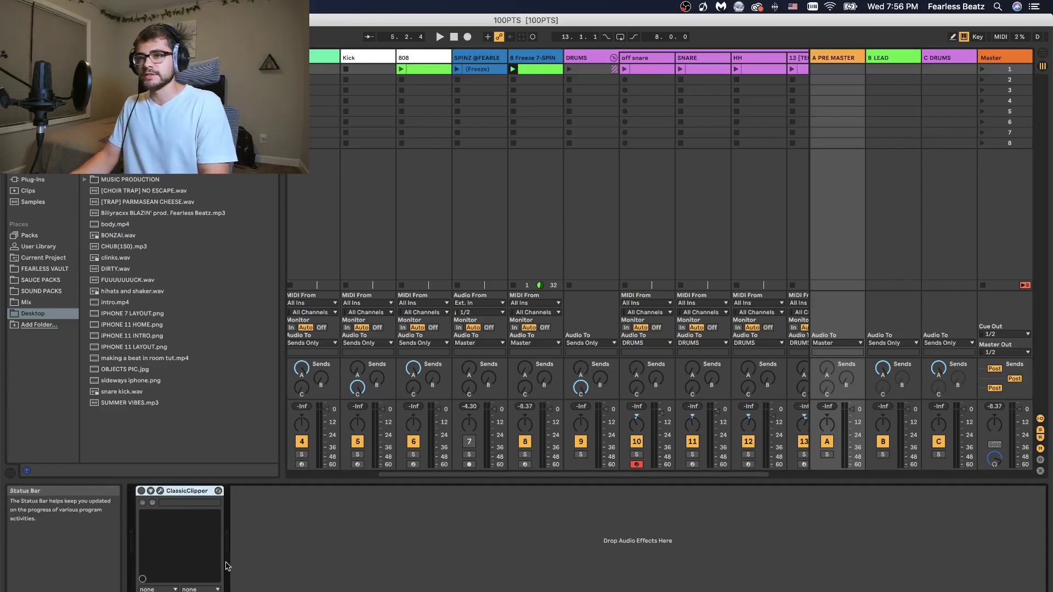
{"action": "key", "text": "Delete"}
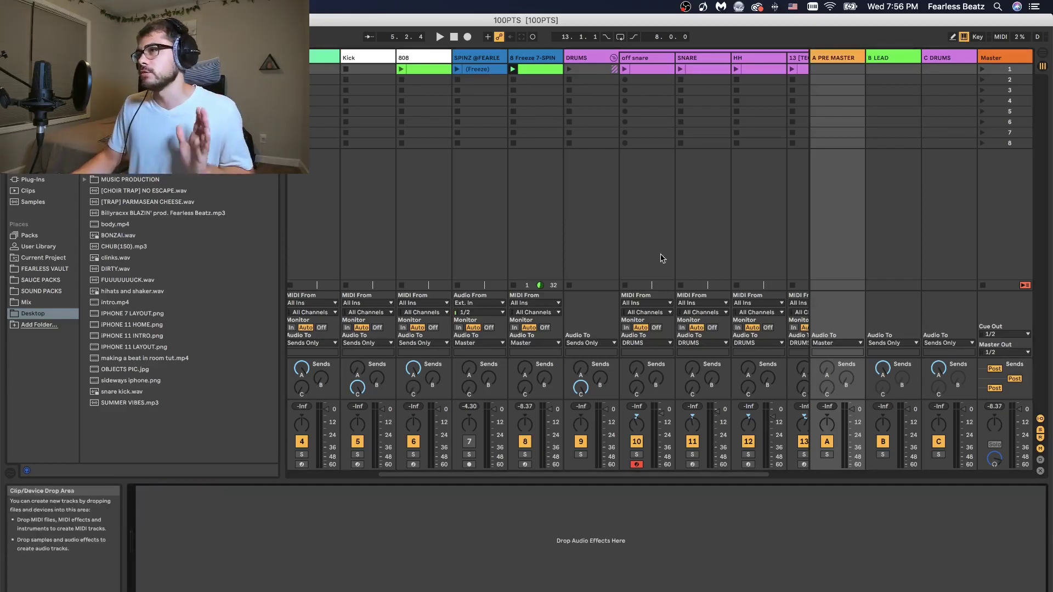
Set the sample gain in the 8 Freeze 7-SPINZ track's Simpler to 10 dB while auditioning its clip.
{"action": "left_click", "coordinate": [536, 63]}
{"action": "key", "text": "space"}
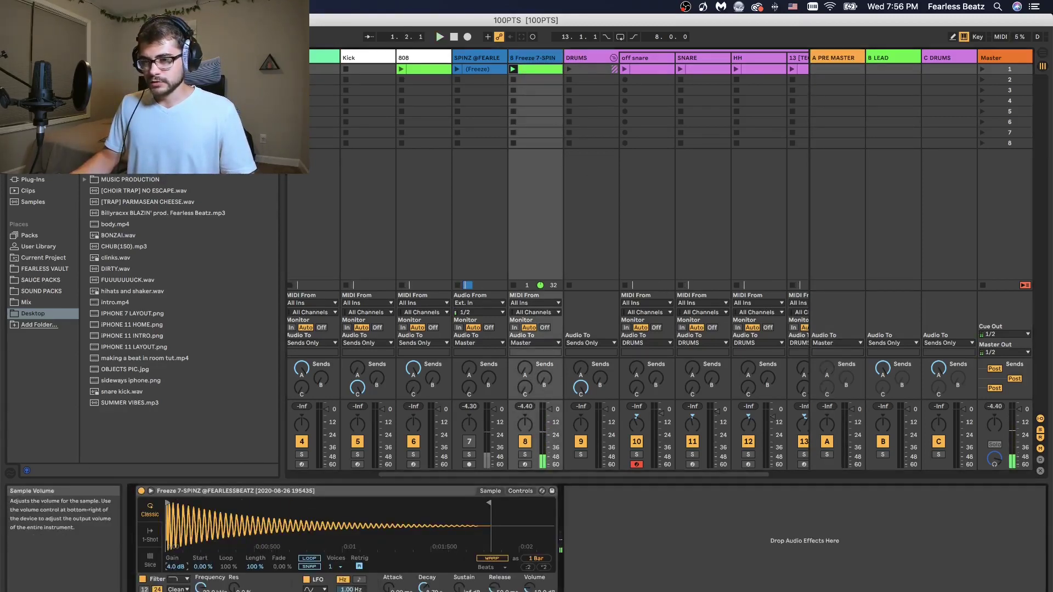
{"action": "key", "text": "space"}
{"action": "mouse_move", "coordinate": [176, 566]}
{"action": "left_mouse_down"}
{"action": "mouse_move", "coordinate": [175, 554]}
{"action": "mouse_move", "coordinate": [176, 569]}
{"action": "left_mouse_up"}
{"action": "key", "text": "space"}
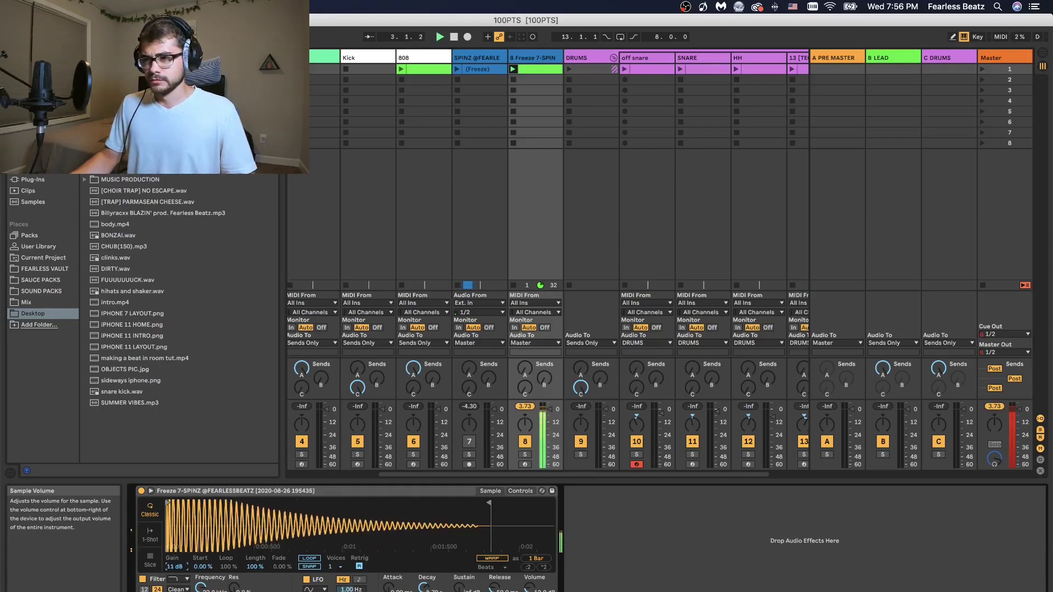
{"action": "key", "text": "space"}
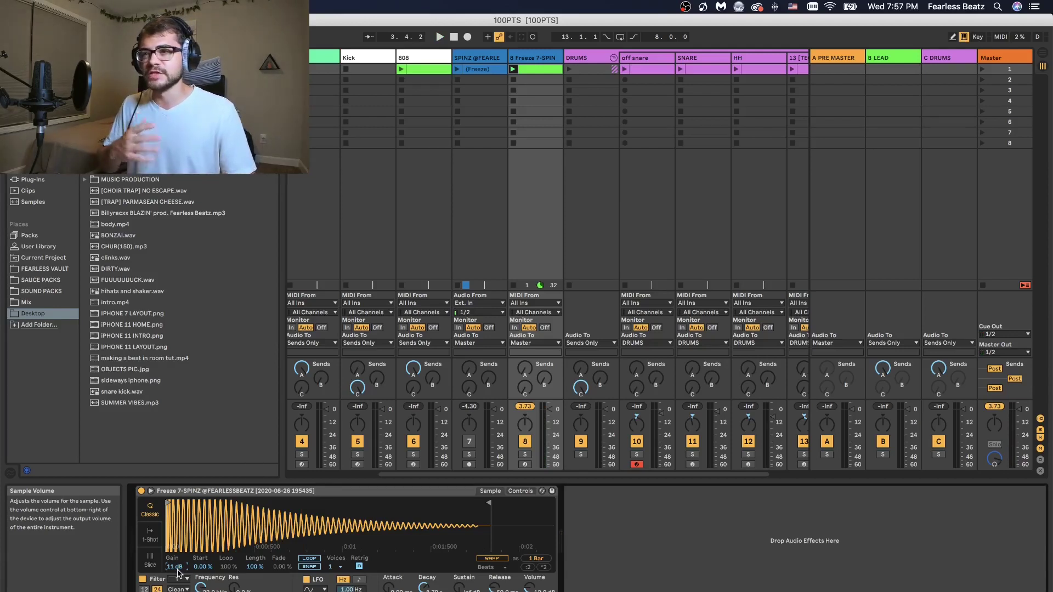
{"action": "key", "text": "space"}
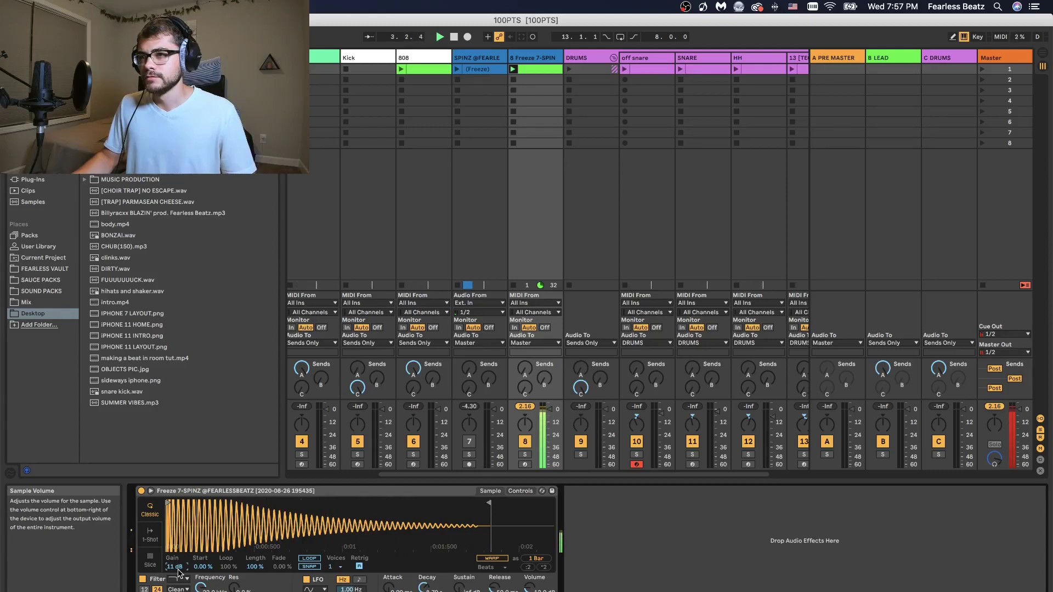
{"action": "left_click_drag", "start_coordinate": [178, 572], "coordinate": [178, 576]}
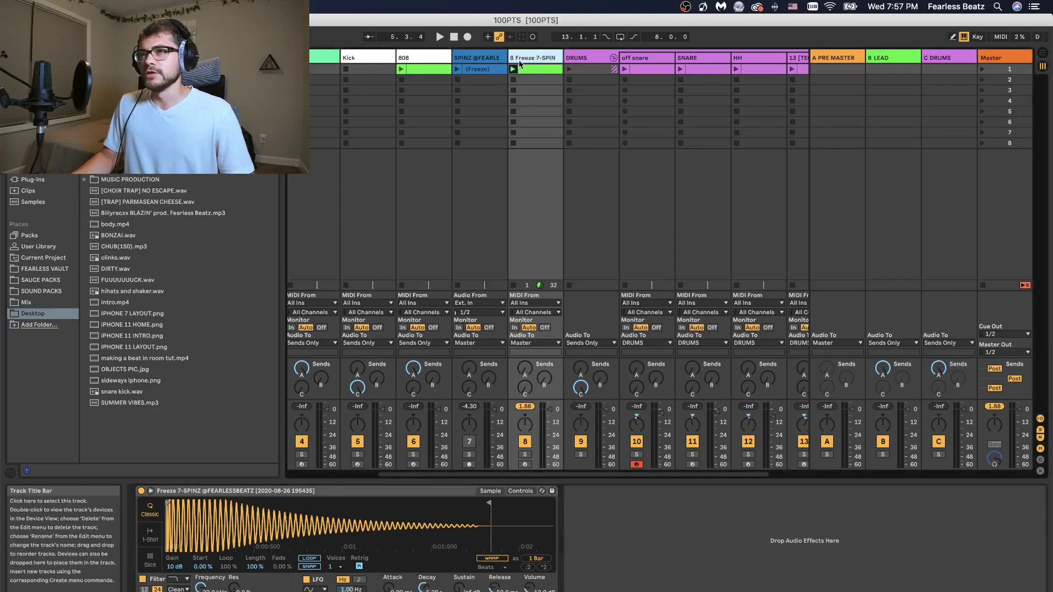
Insert a MIDI track below 8 Freeze 7-SPINZ and load the frozen audio clip from the Arrangement into it as a Simpler.
{"action": "right_click", "coordinate": [524, 60]}
{"action": "key", "text": "Tab"}
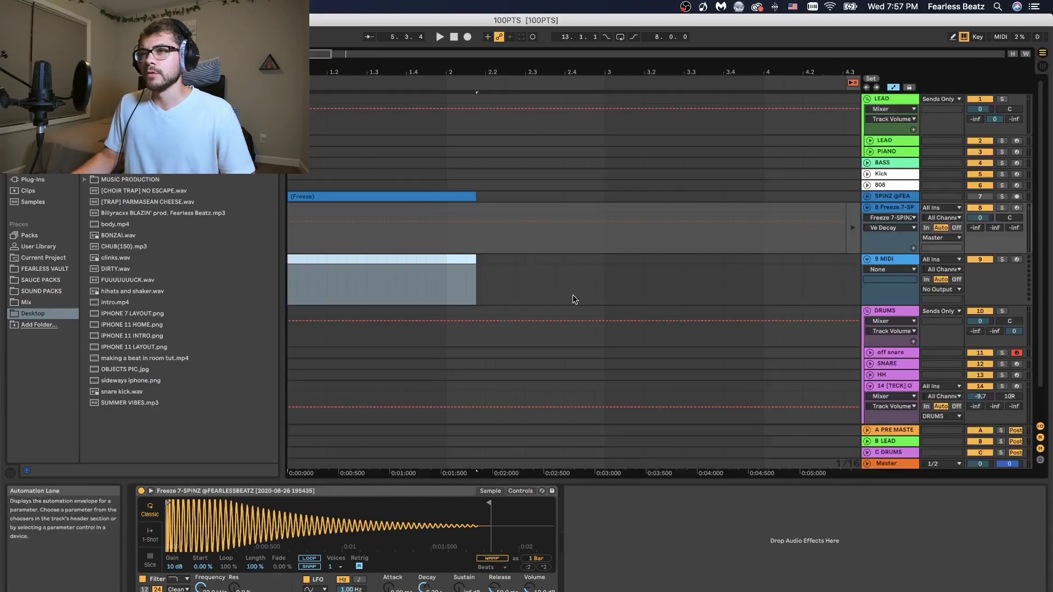
{"action": "left_click", "coordinate": [979, 198]}
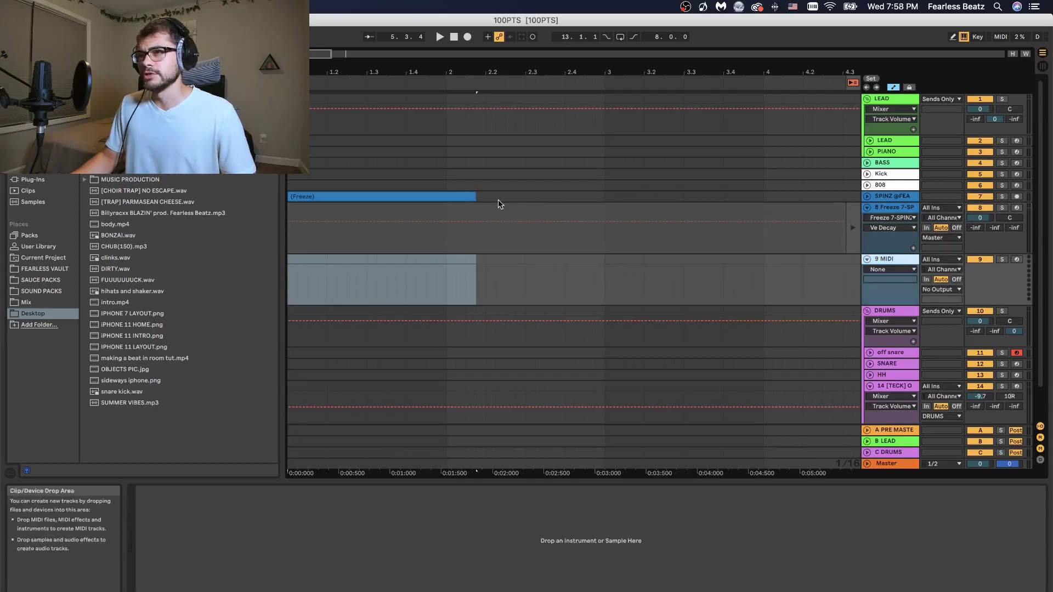
{"action": "left_click_drag", "start_coordinate": [422, 197], "coordinate": [428, 554]}
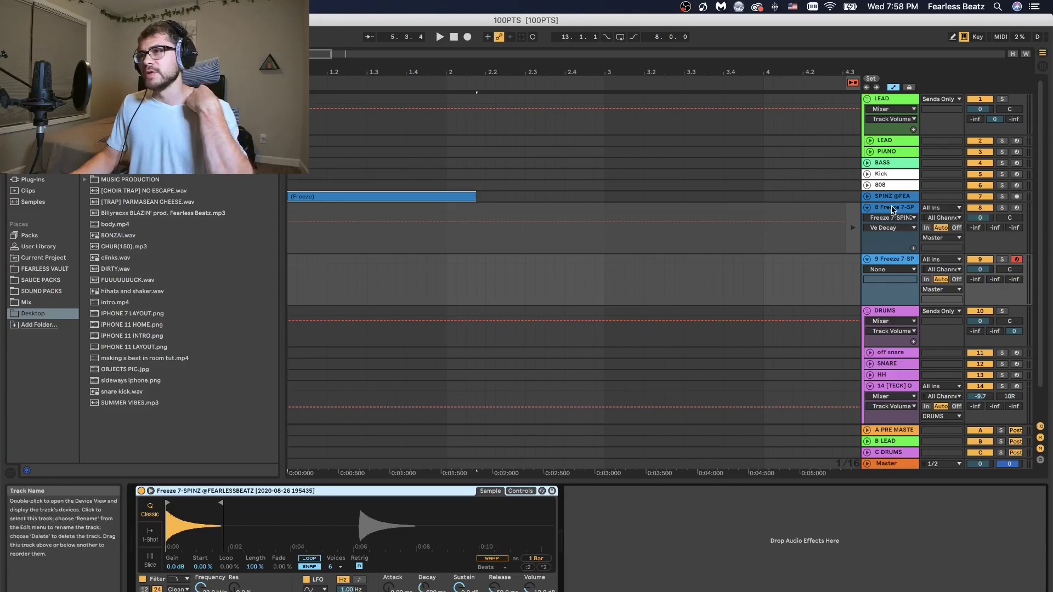
Set the new 9 Freeze 7-SPINZ Simpler to 1 voice and turn off Snap to match the earlier Freeze track.
{"action": "left_click", "coordinate": [894, 208]}
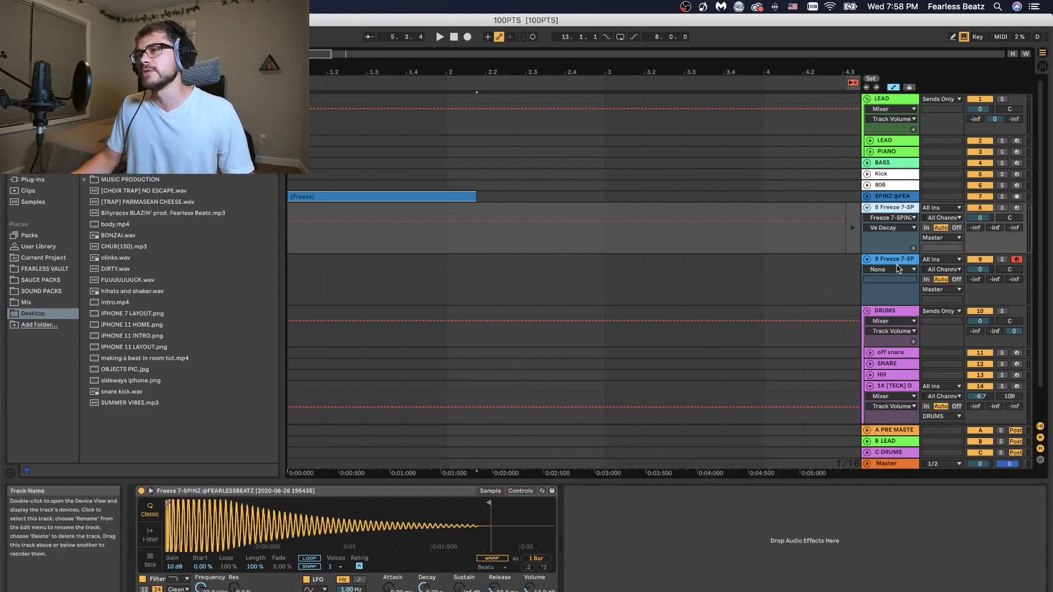
{"action": "left_click", "coordinate": [894, 259]}
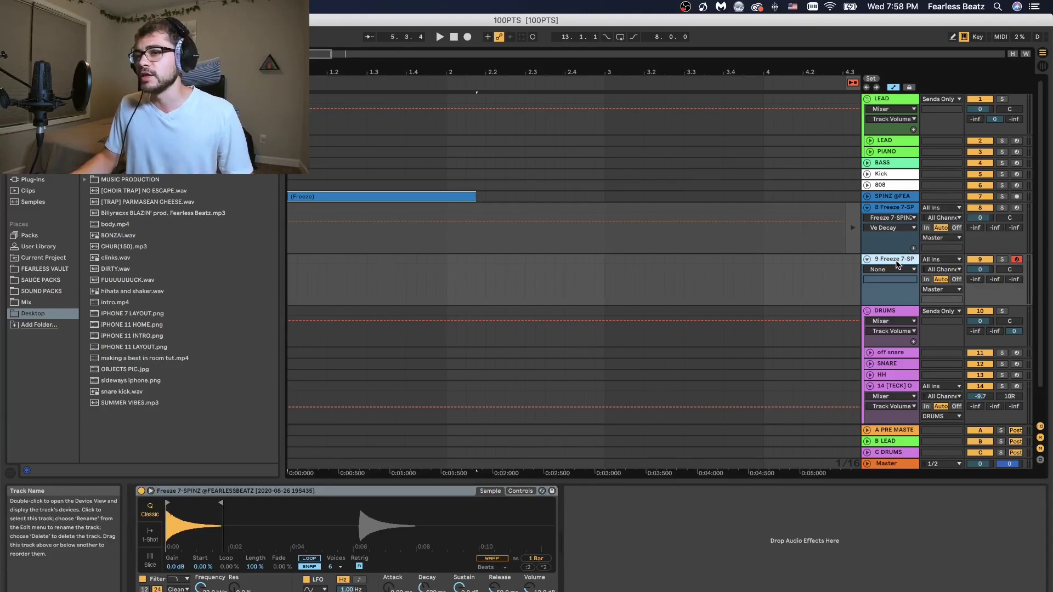
{"action": "left_click_drag", "start_coordinate": [208, 524], "coordinate": [230, 508]}
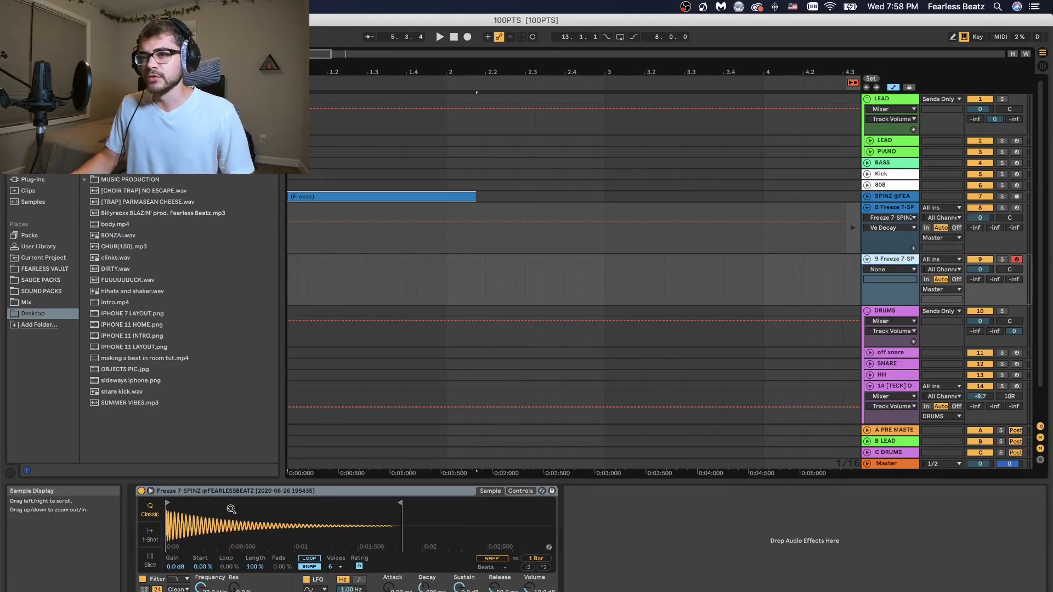
{"action": "left_click", "coordinate": [334, 566]}
{"action": "left_click", "coordinate": [334, 437]}
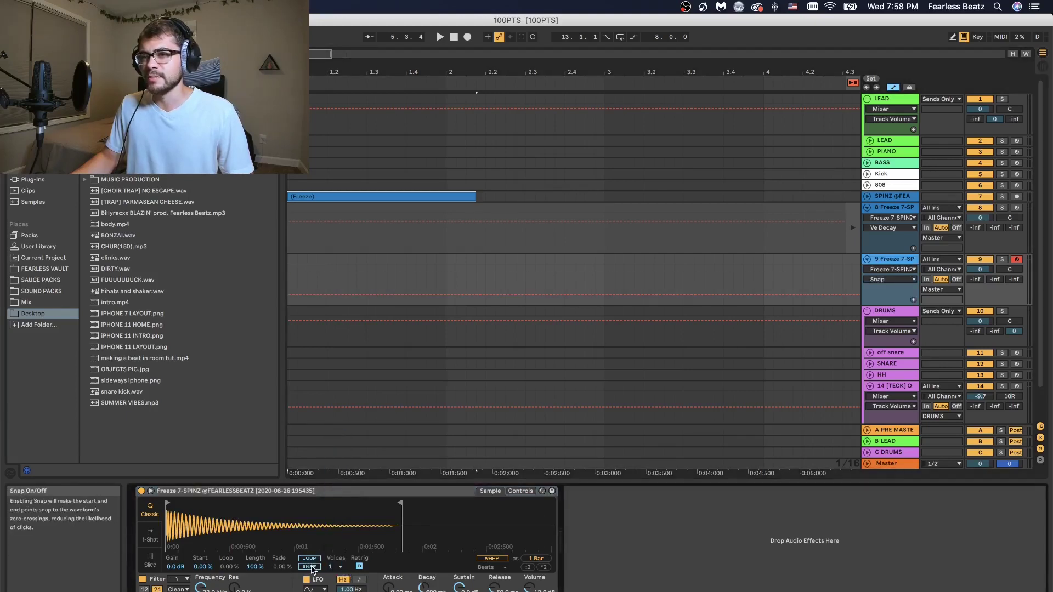
Set the sample gain of the new 9 Freeze 7-SPINZ Simpler to 10 dB.
{"action": "left_click", "coordinate": [900, 214]}
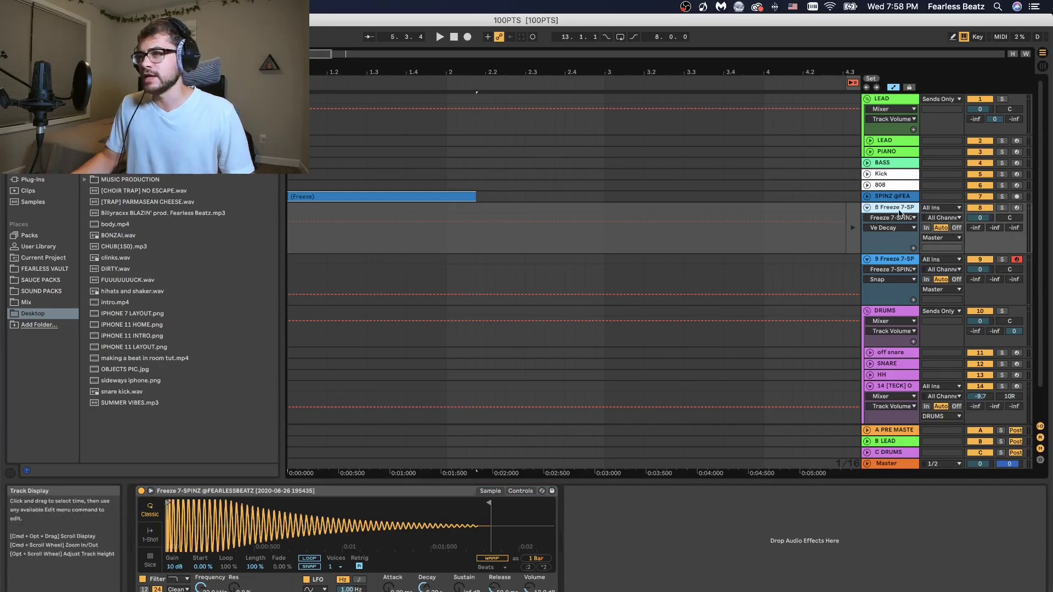
{"action": "left_click", "coordinate": [891, 262]}
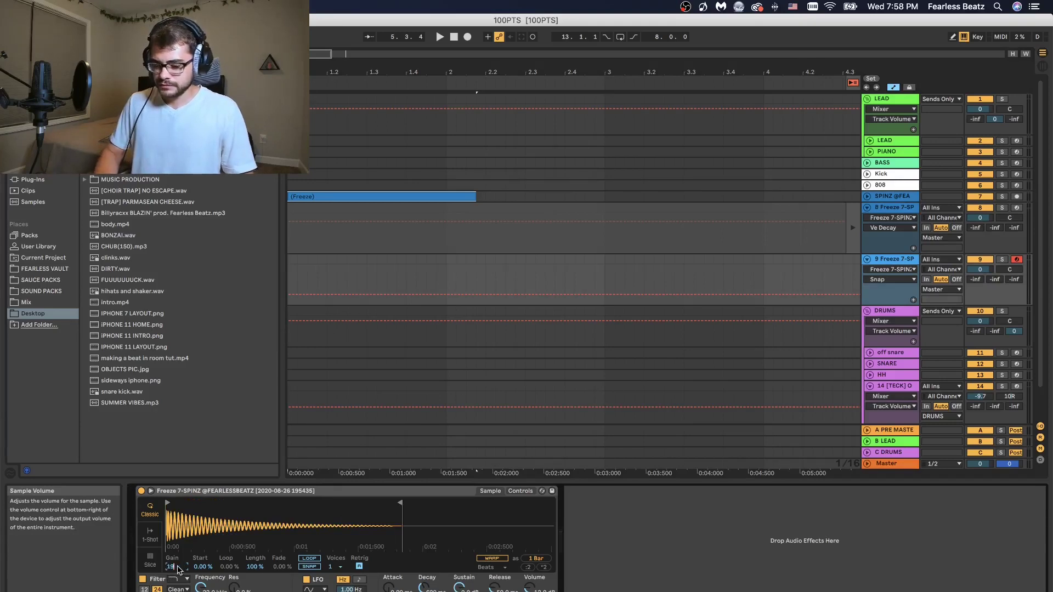
{"action": "key", "text": "Return"}
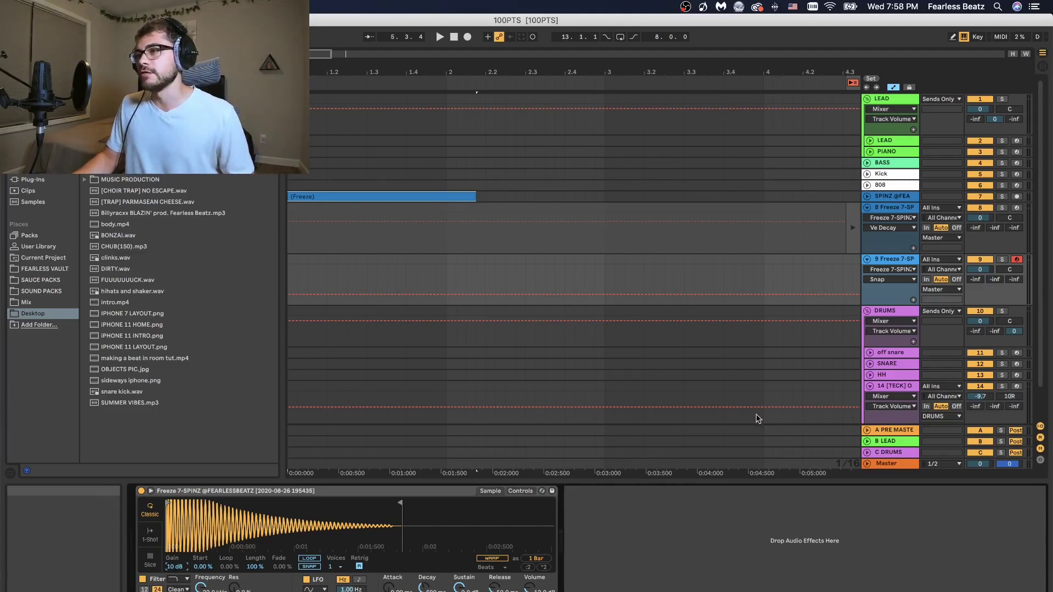
Move the Session MIDI clip to the new Freeze 7-SPINZ track and delete the old 8 Freeze 7-SPINZ track.
{"action": "left_click", "coordinate": [902, 262]}
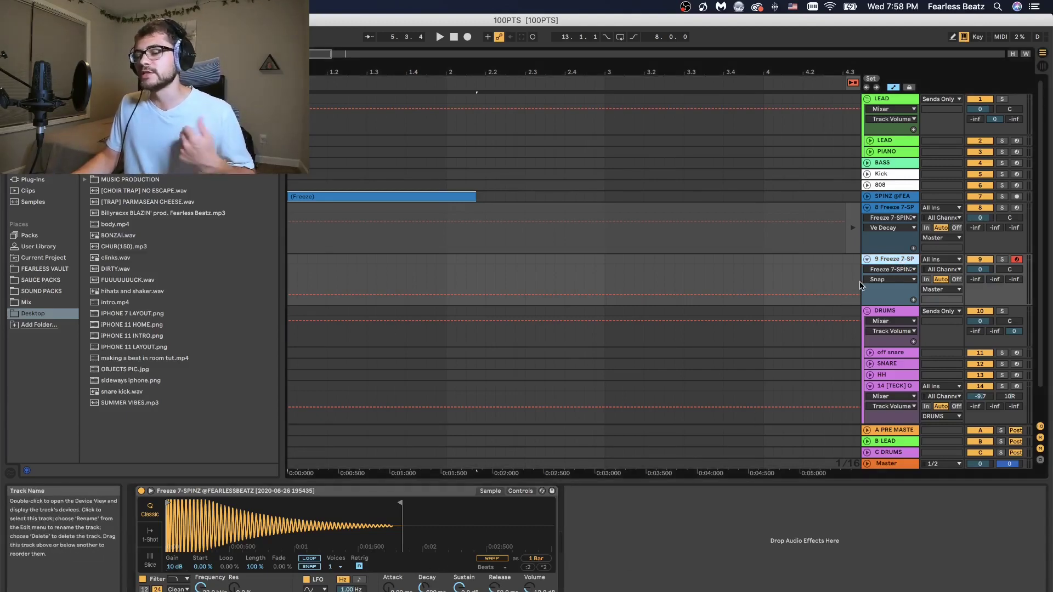
{"action": "left_click", "coordinate": [891, 208]}
{"action": "key", "text": "Tab"}
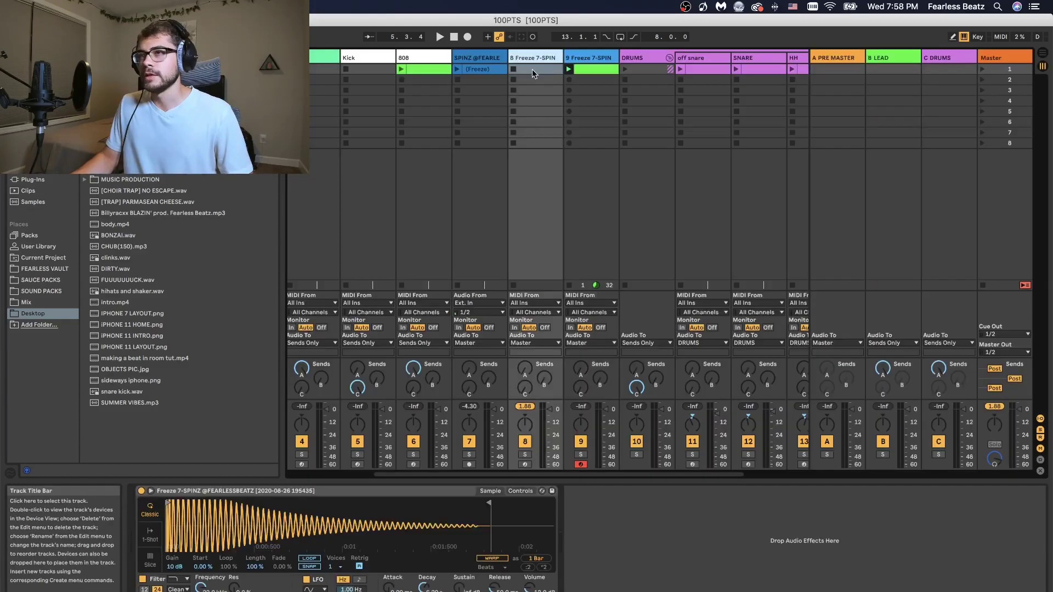
{"action": "key", "text": "BackSpace"}
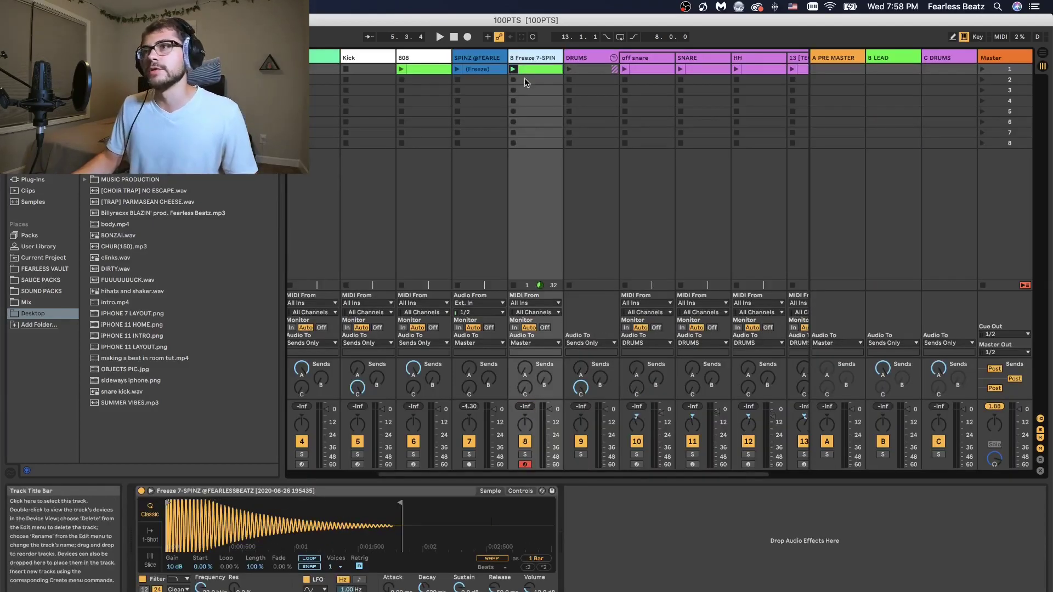
Solo the remaining 8 Freeze 7-SPINZ track and audition its clip.
{"action": "left_click", "coordinate": [524, 455]}
{"action": "key", "text": "space"}
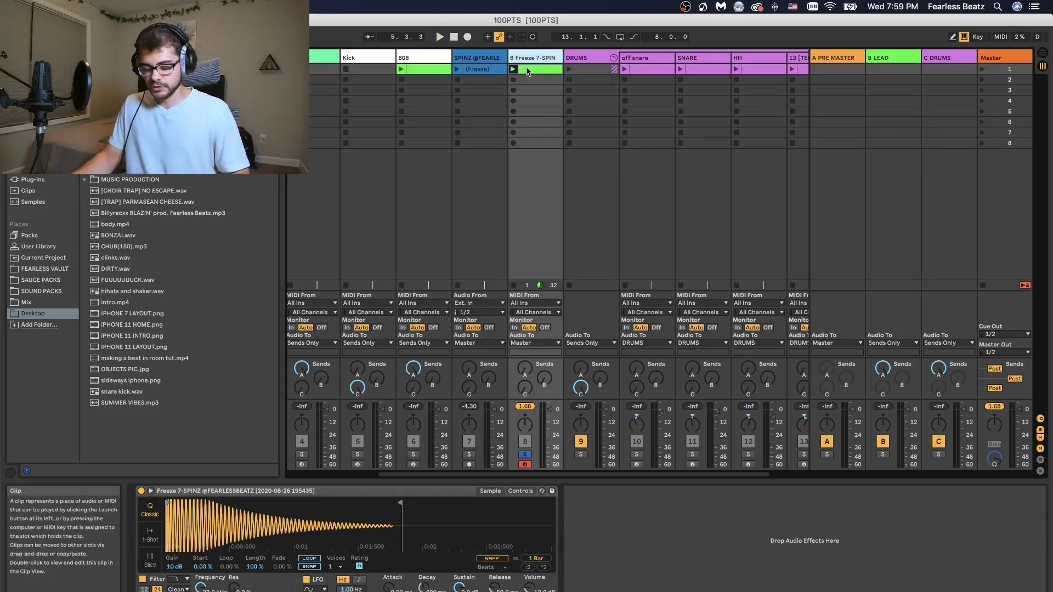
{"action": "key", "text": "super+d"}
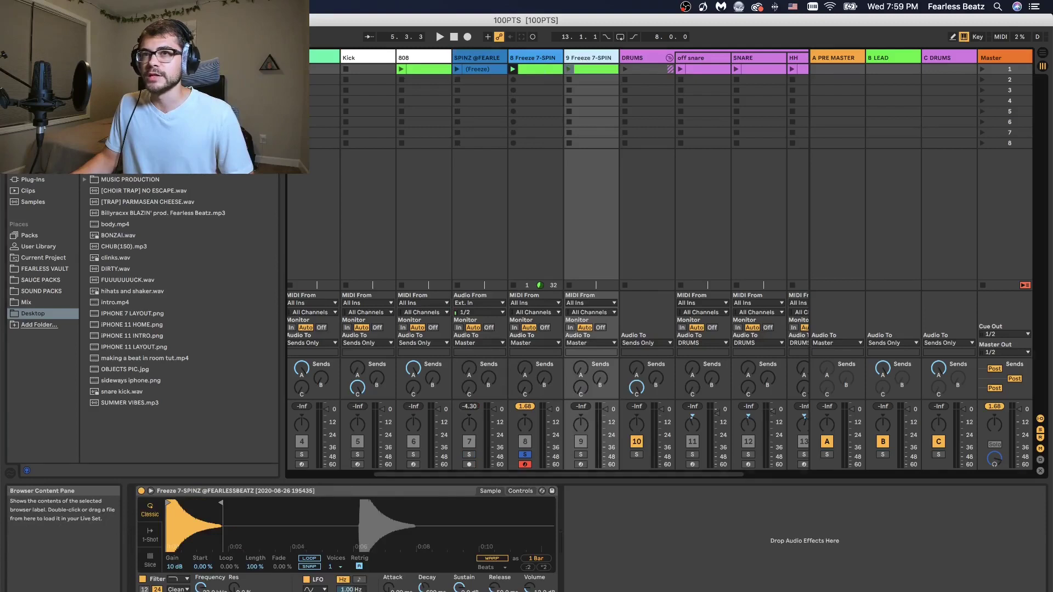
{"action": "double_click", "coordinate": [137, 129]}
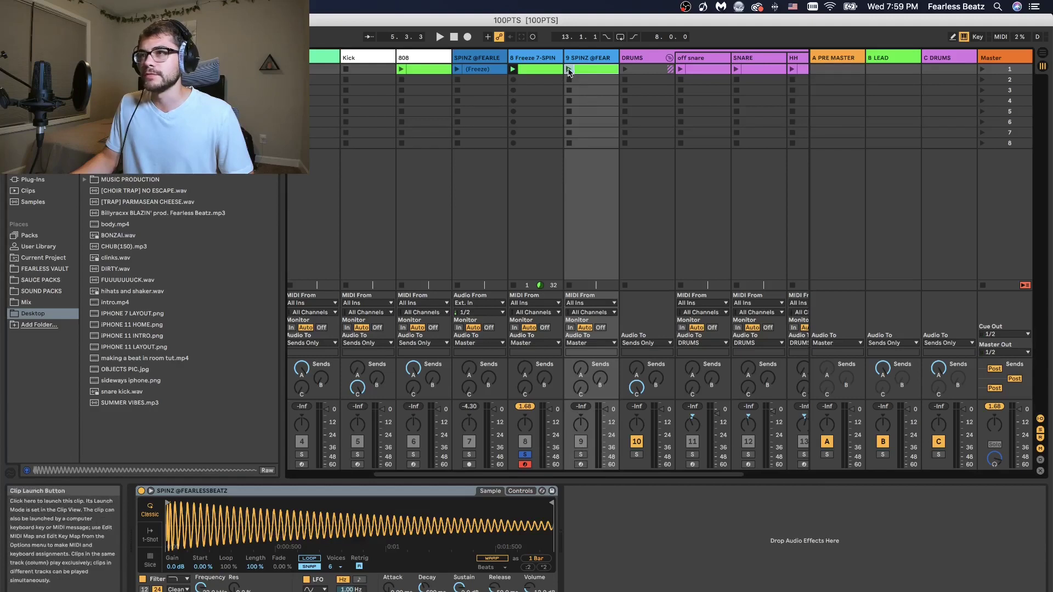
{"action": "left_click", "coordinate": [569, 70]}
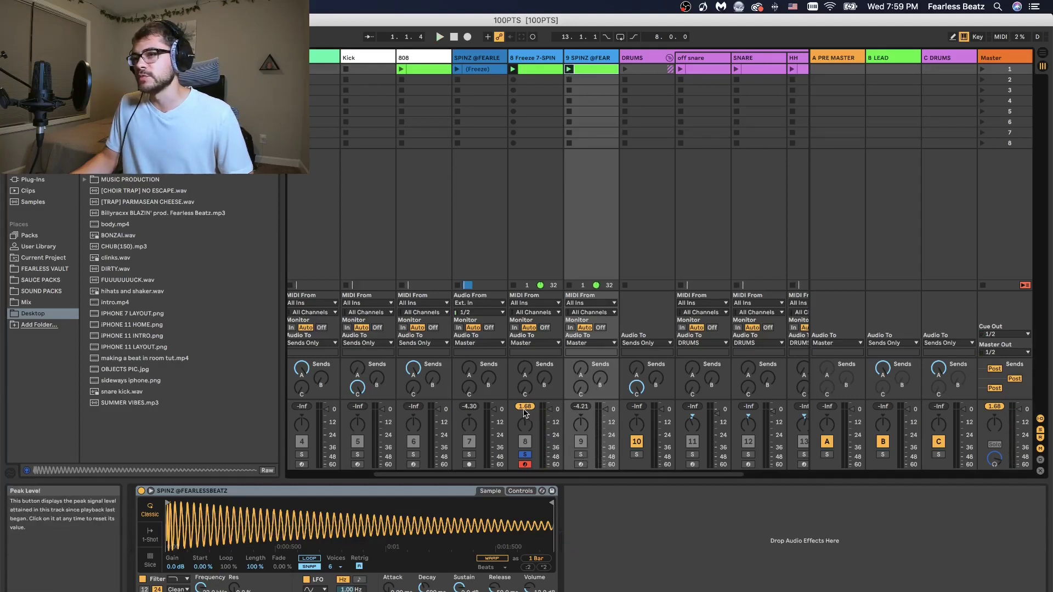
Solo the 9 SPINZ track and set its Simpler sample gain to 5.9 dB while auditioning it.
{"action": "left_click", "coordinate": [580, 455]}
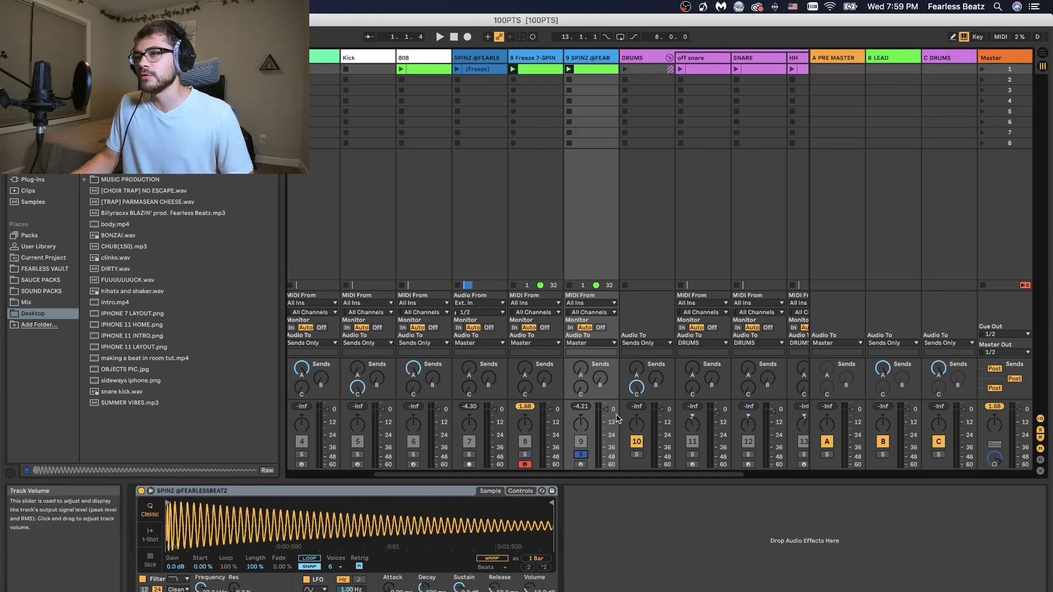
{"action": "key", "text": "space"}
{"action": "key", "text": "space"}
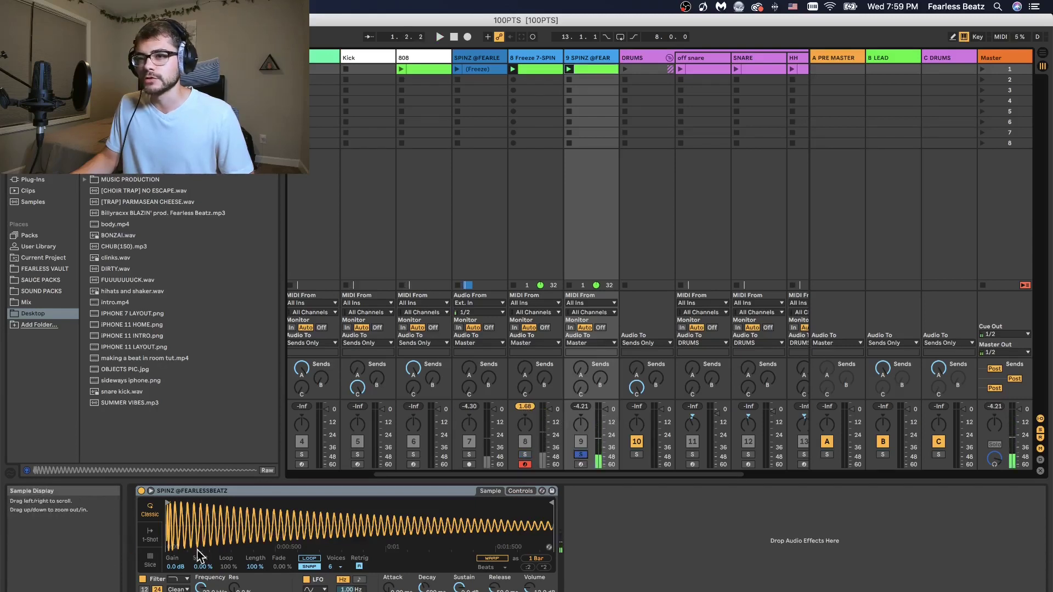
{"action": "mouse_move", "coordinate": [174, 568]}
{"action": "left_mouse_down"}
{"action": "mouse_move", "coordinate": [174, 544]}
{"action": "mouse_move", "coordinate": [174, 570]}
{"action": "left_mouse_up"}
{"action": "key", "text": "space"}
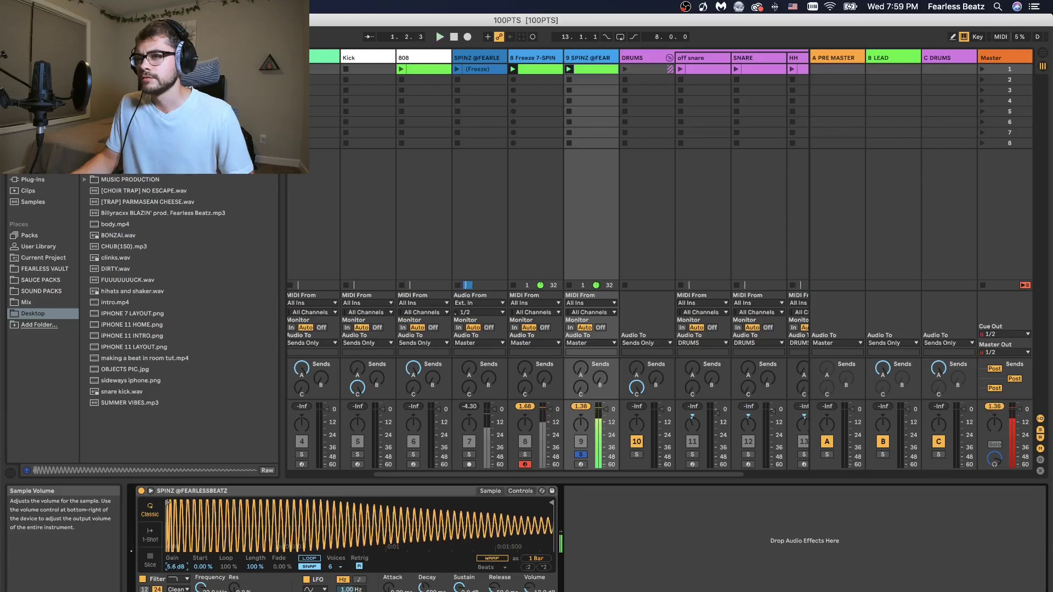
{"action": "key", "text": "space"}
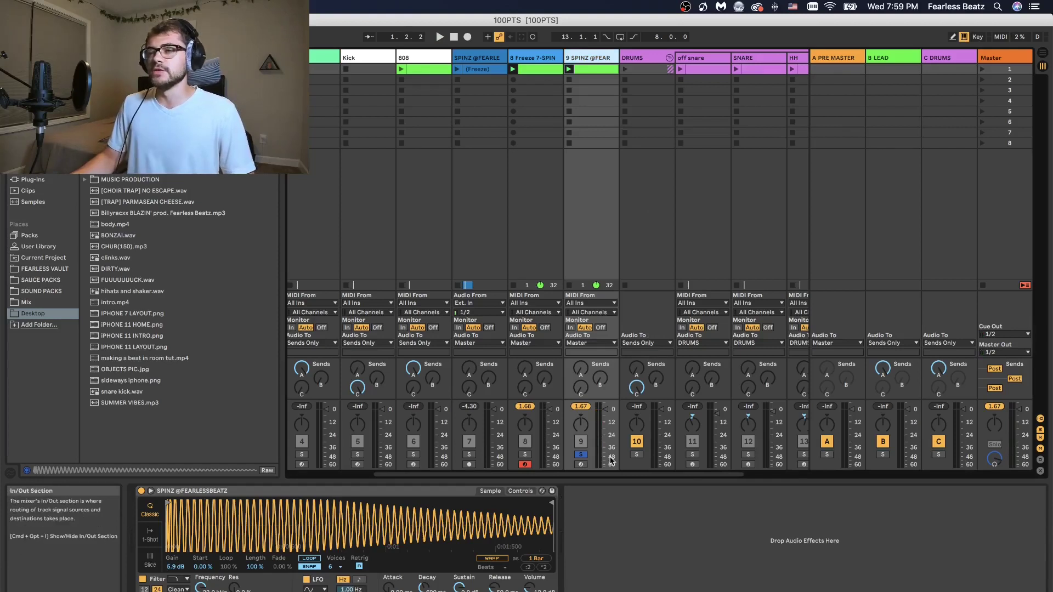
Compare the original and resampled 808s by playing them with the 9 SPINZ and 8 Freeze 7-SPINZ tracks soloed in turn.
{"action": "key", "text": "space"}
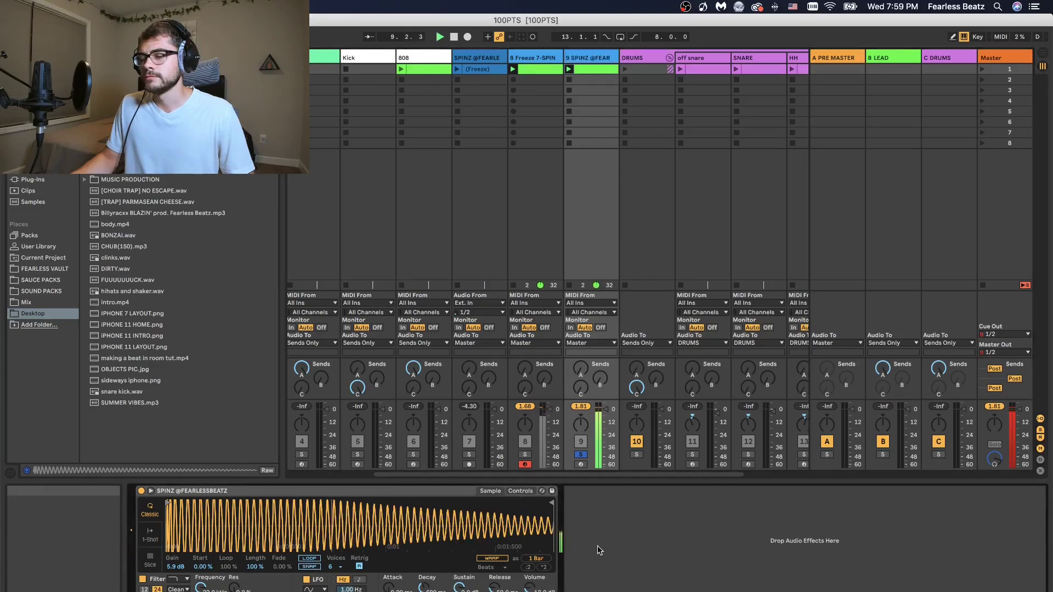
{"action": "left_click", "coordinate": [524, 454]}
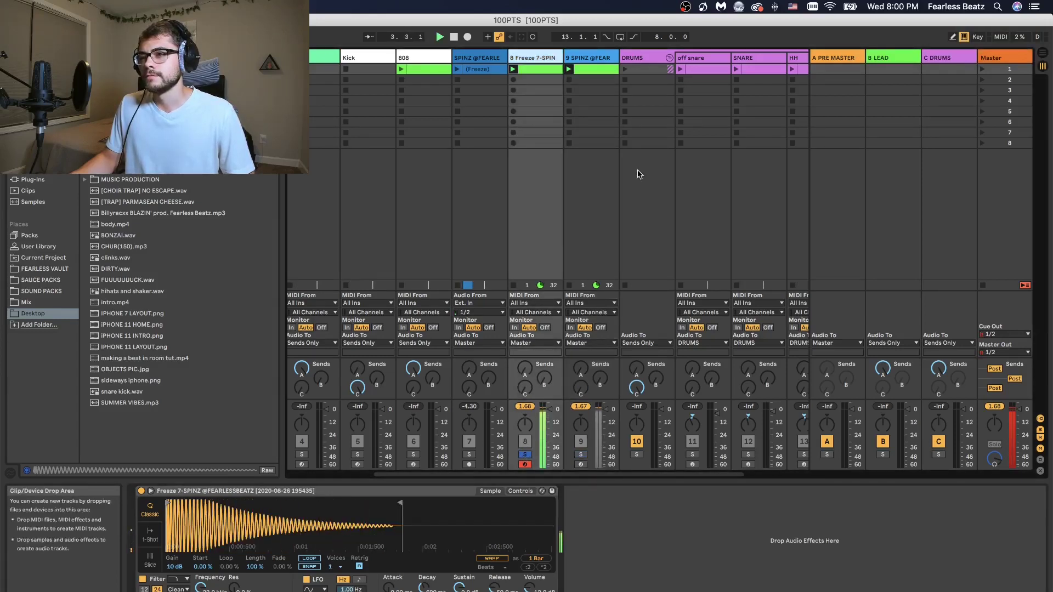
{"action": "left_click", "coordinate": [580, 457]}
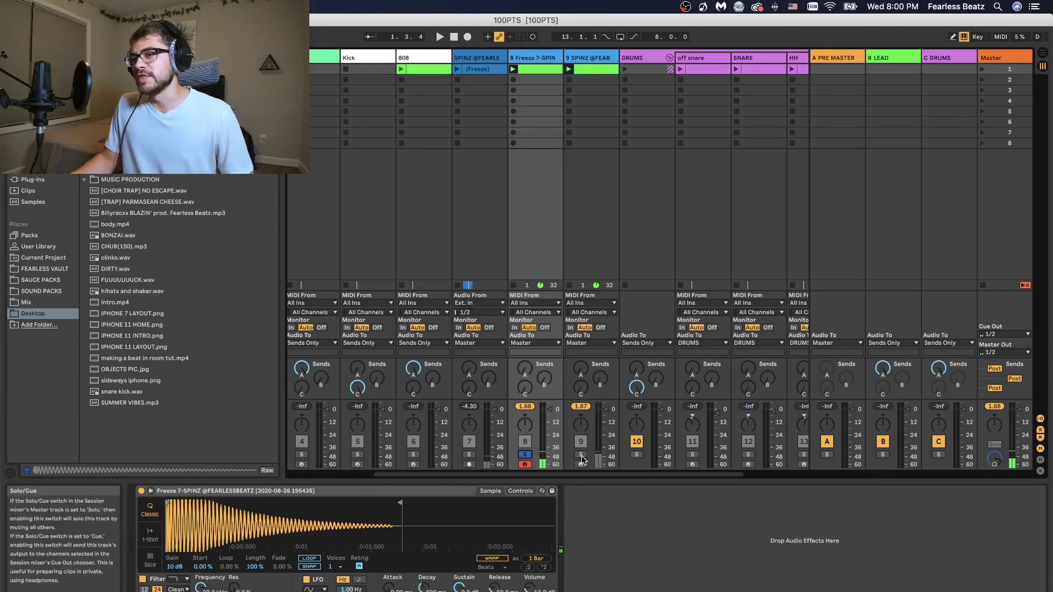
{"action": "left_click", "coordinate": [588, 58]}
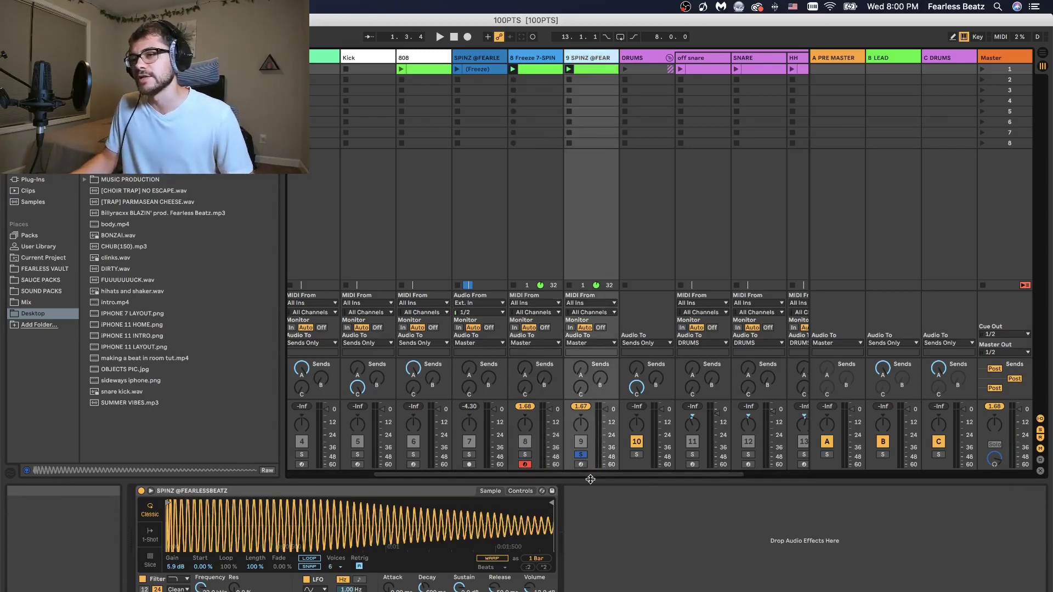
{"action": "key", "text": "space"}
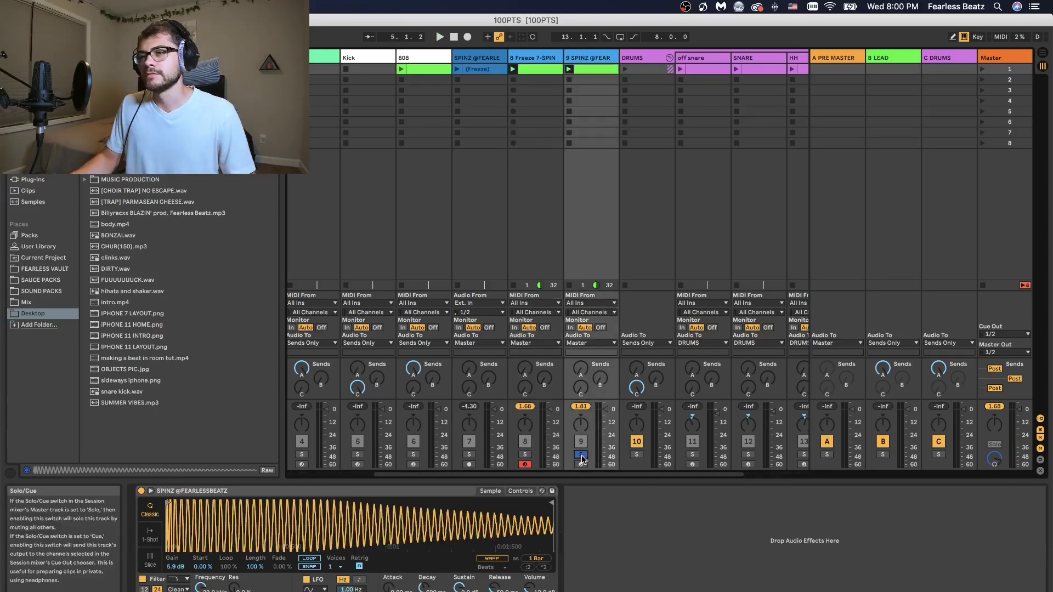
{"action": "left_click", "coordinate": [525, 454]}
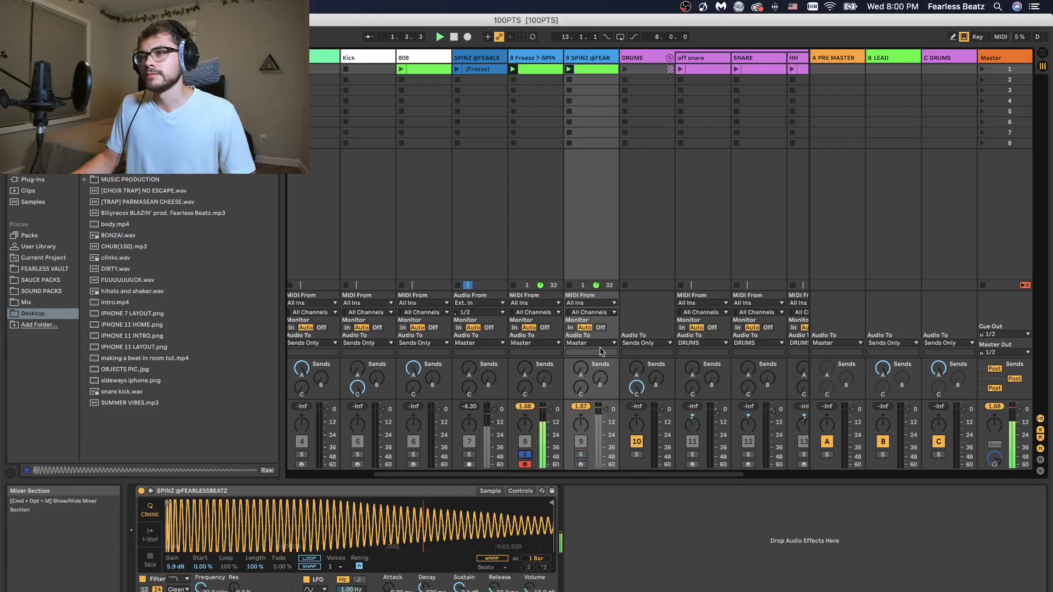
{"action": "left_click", "coordinate": [541, 57]}
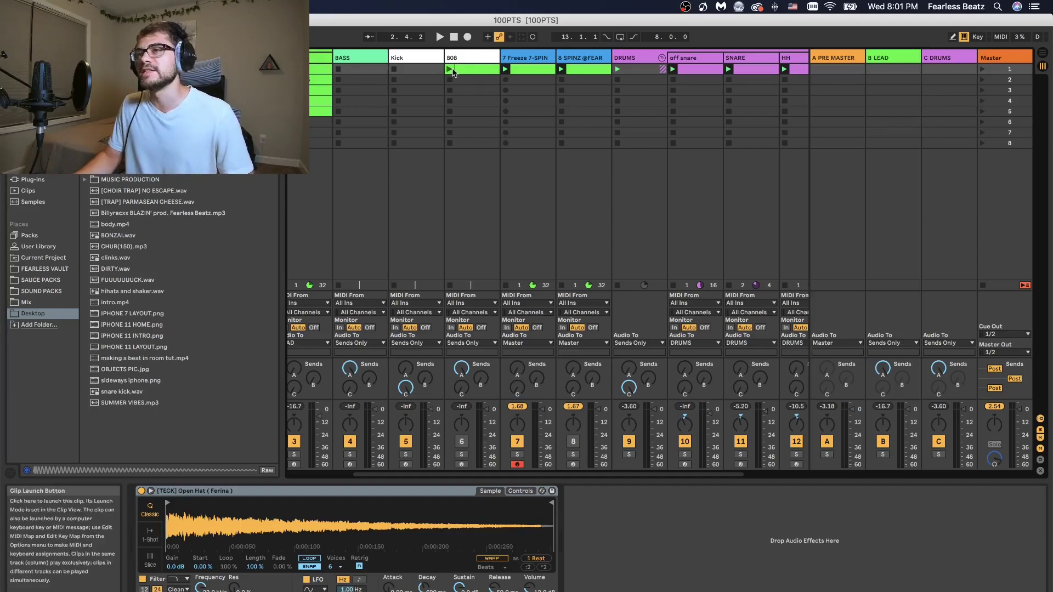
Compare both 808s within the full beat by switching the active track from 7 Freeze 7-SPINZ to 8 SPINZ during playback.
{"action": "left_click", "coordinate": [527, 231]}
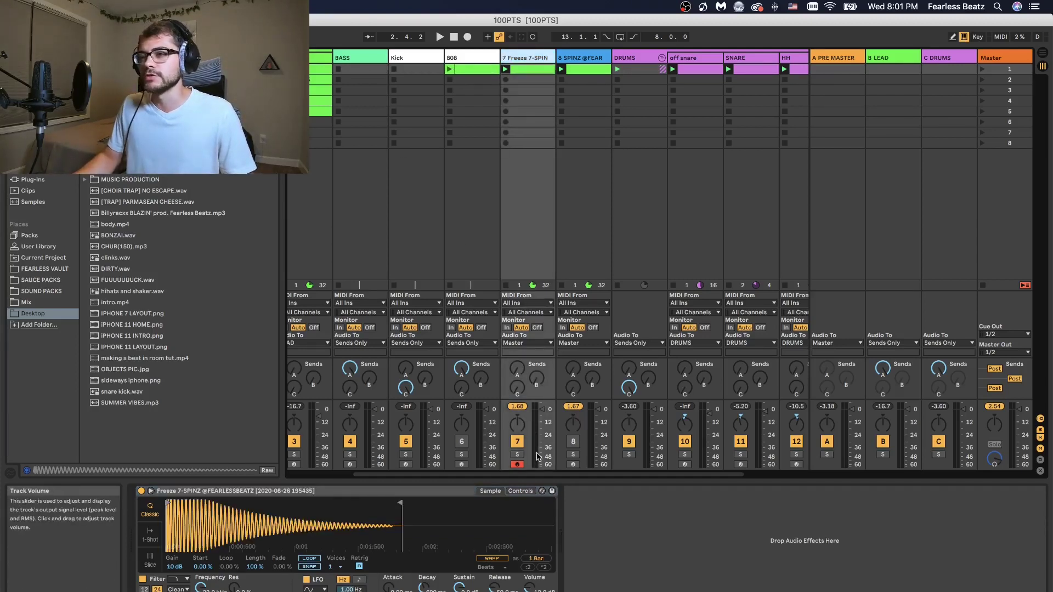
{"action": "key", "text": "space"}
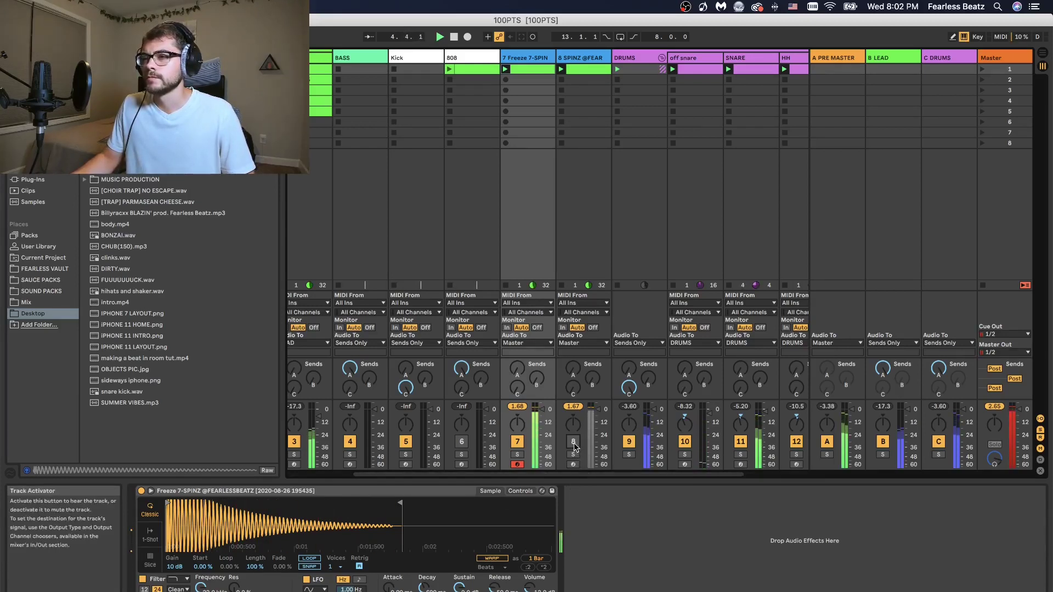
{"action": "left_click", "coordinate": [522, 443]}
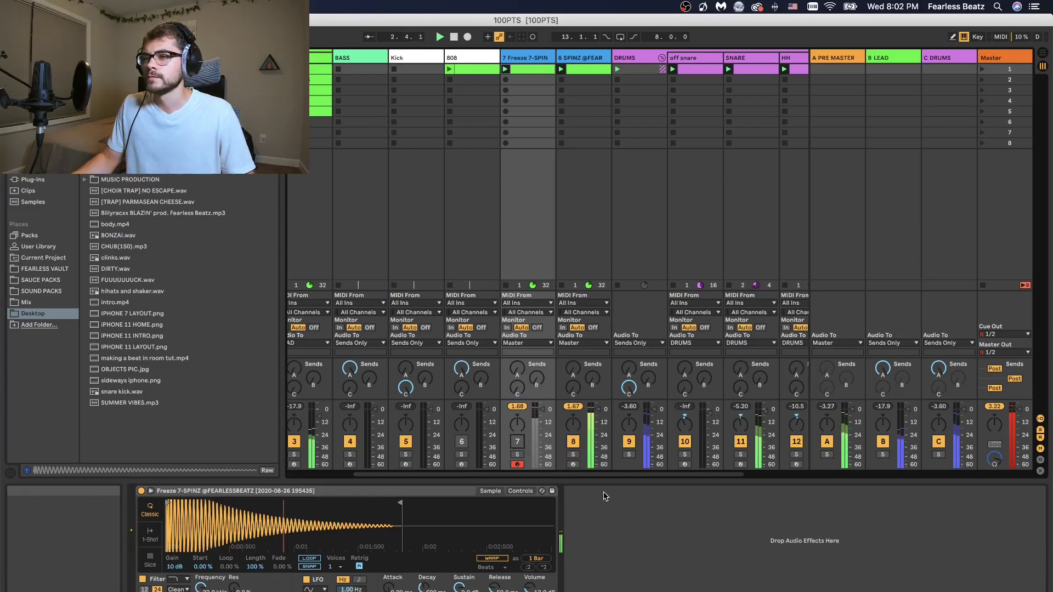
{"action": "left_click", "coordinate": [606, 147]}
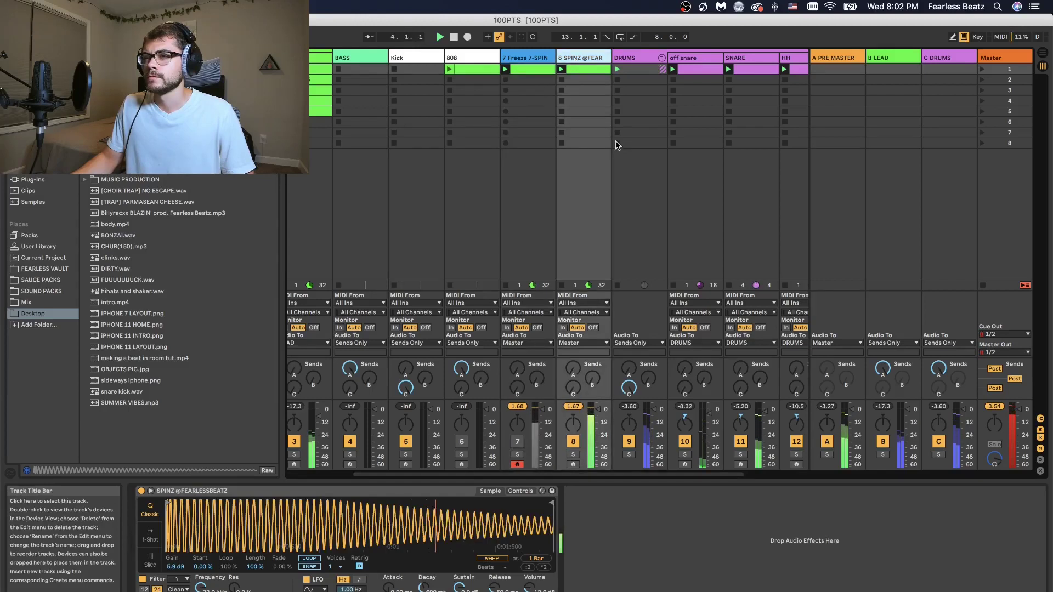